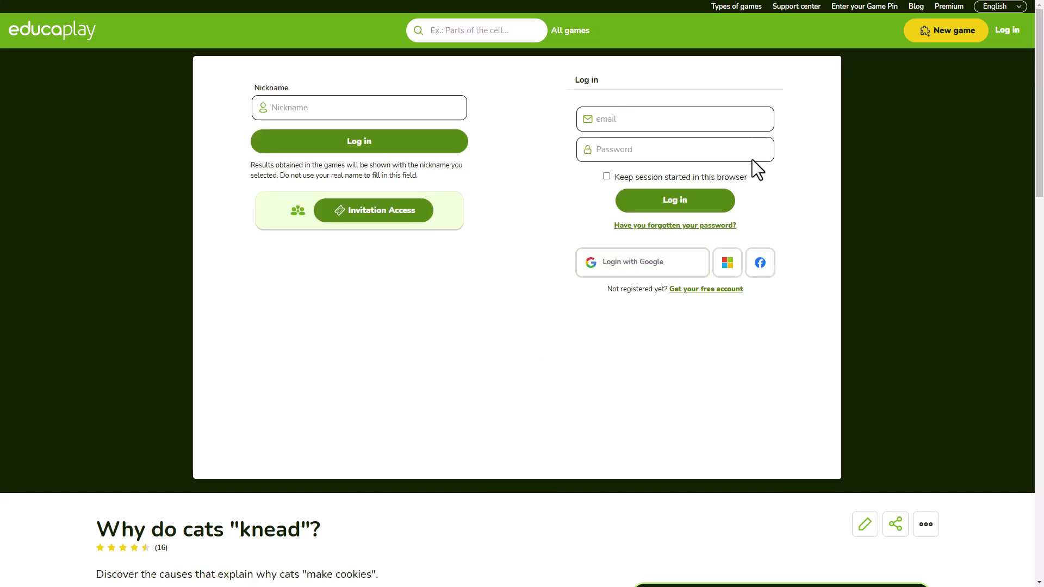
# - Open the player identification form on the "Why do cats "knead"?" video quiz
pyautogui.click(291, 104)
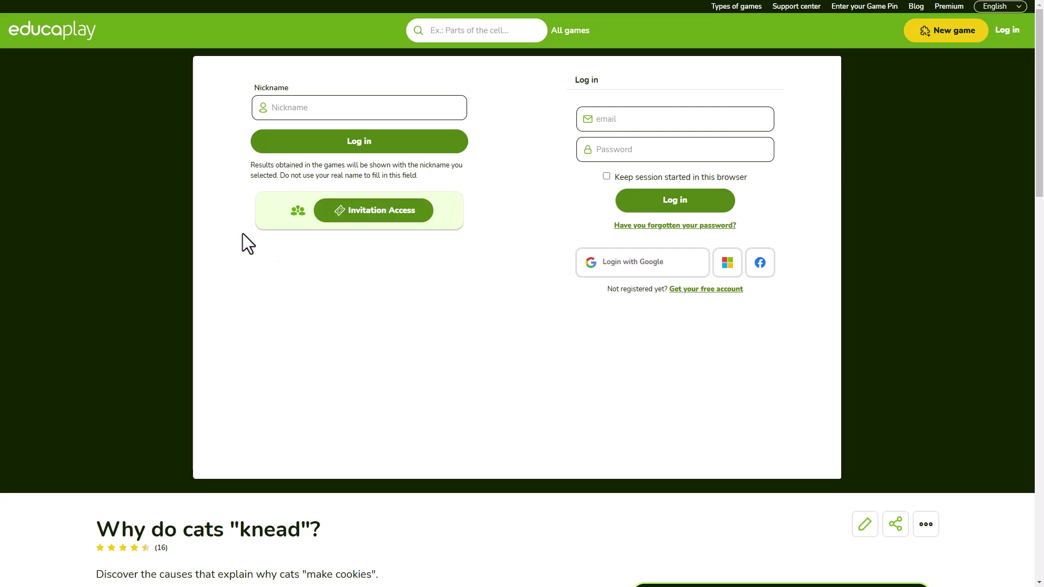
pyautogui.click(886, 525)
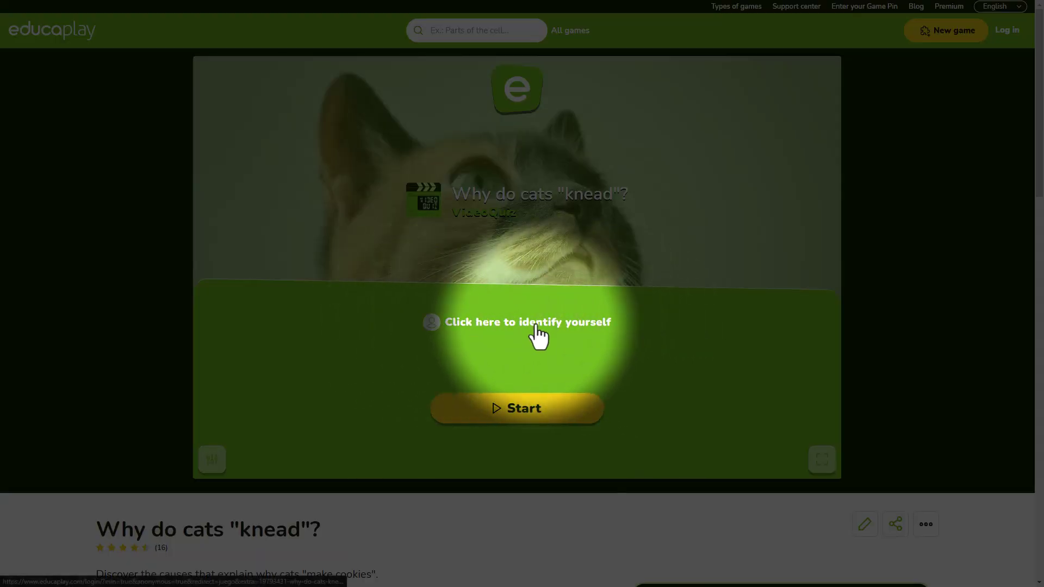
pyautogui.click(537, 329)
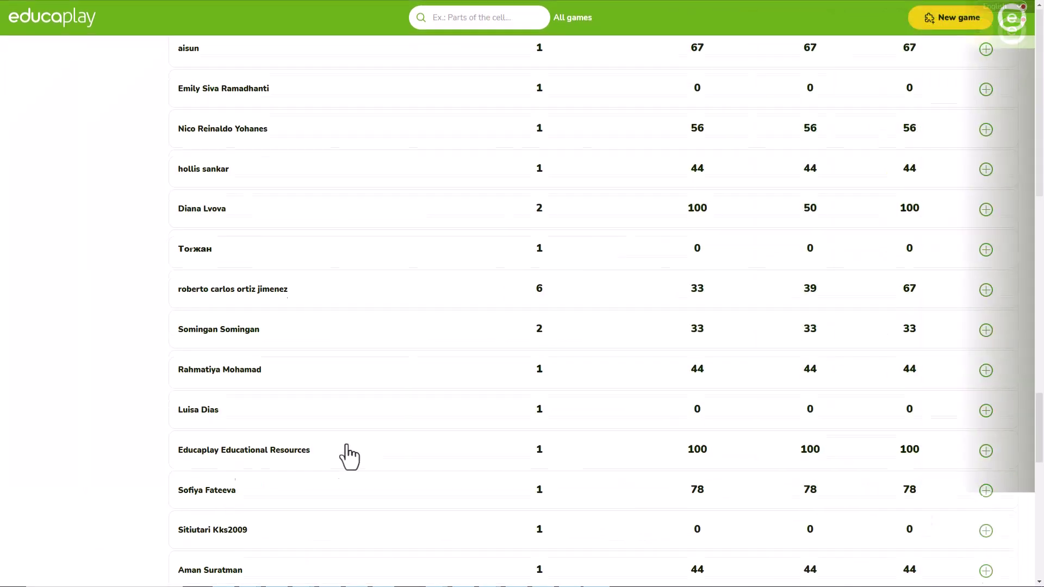
# - Expand the Educaplay Educational Resources entry in the results list and open the details of its 10/10/2024 attempt
pyautogui.scroll(-2, 327, 430)
pyautogui.click(296, 405)
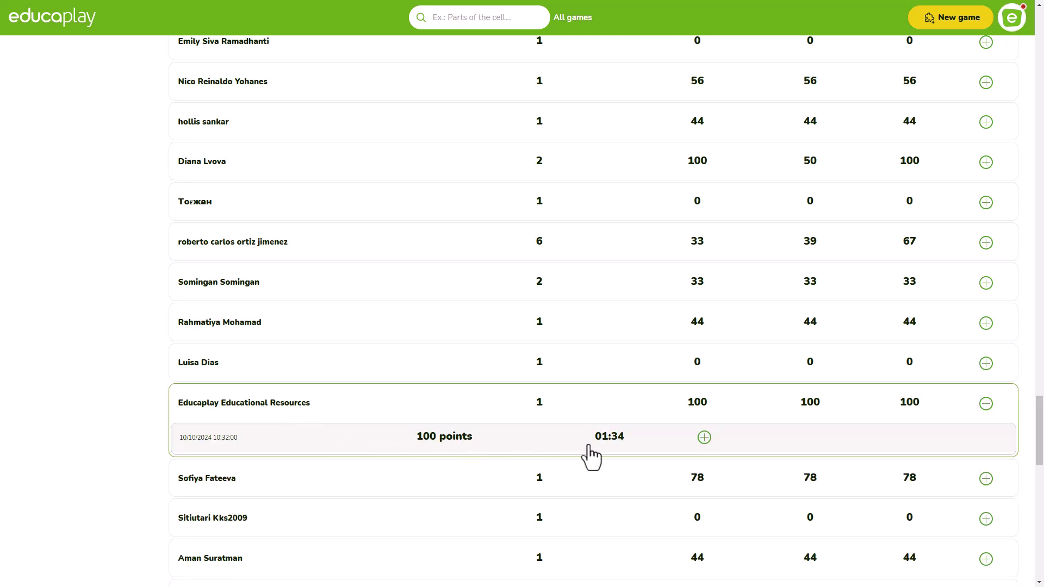
pyautogui.click(704, 437)
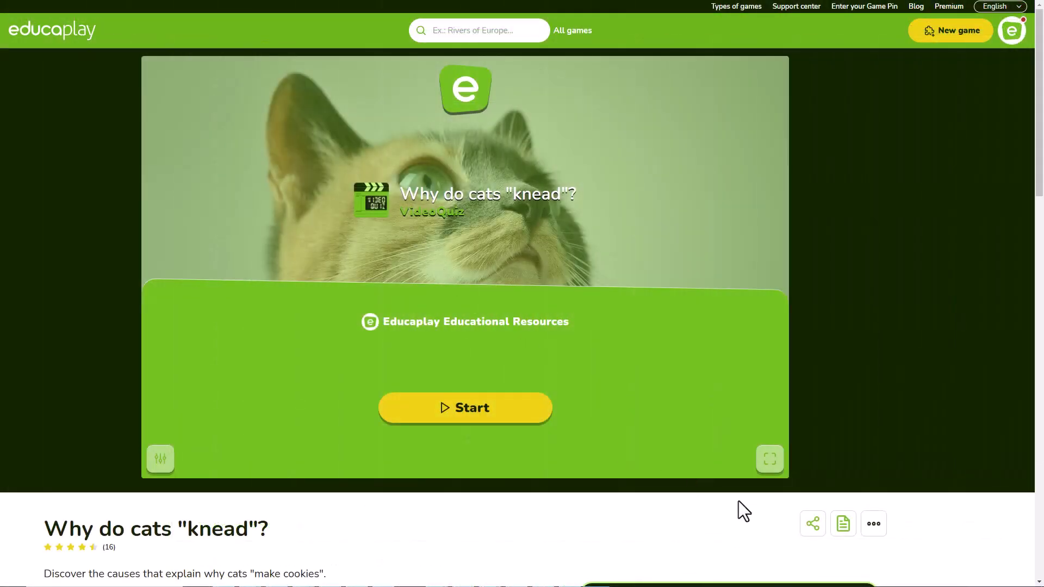
# - Copy the share link of the "Why do cats "knead"?" game
pyautogui.click(812, 523)
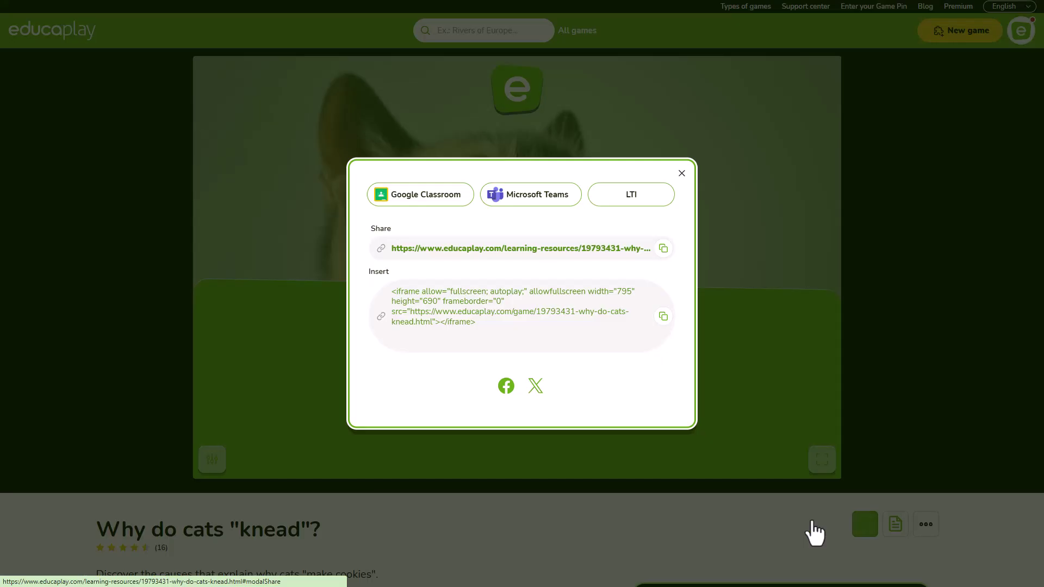
pyautogui.click(663, 248)
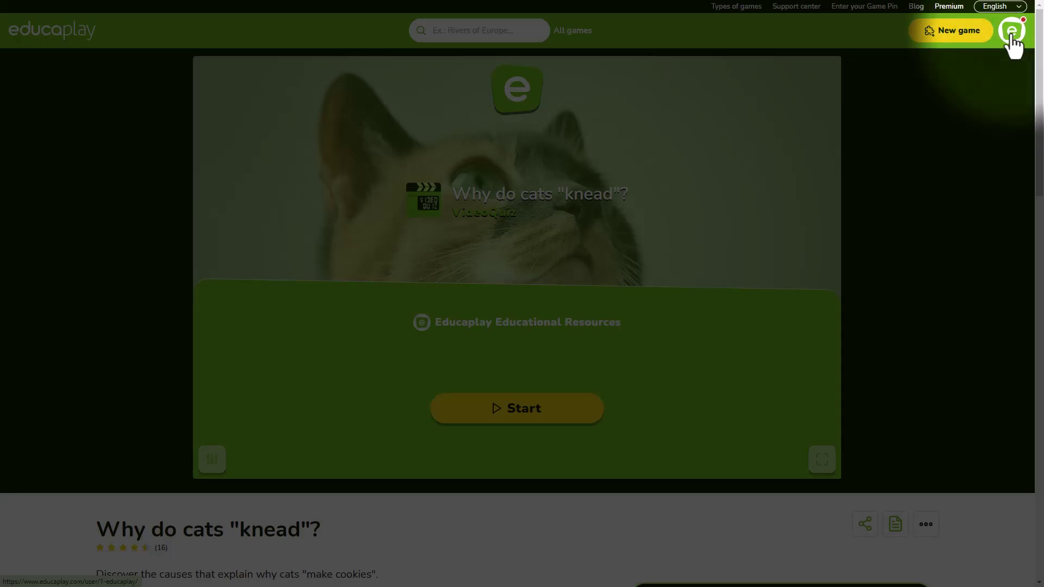
# - Log out from the profile page and load the copied "Why do cats "knead"?" game link in full screen
pyautogui.click(1012, 37)
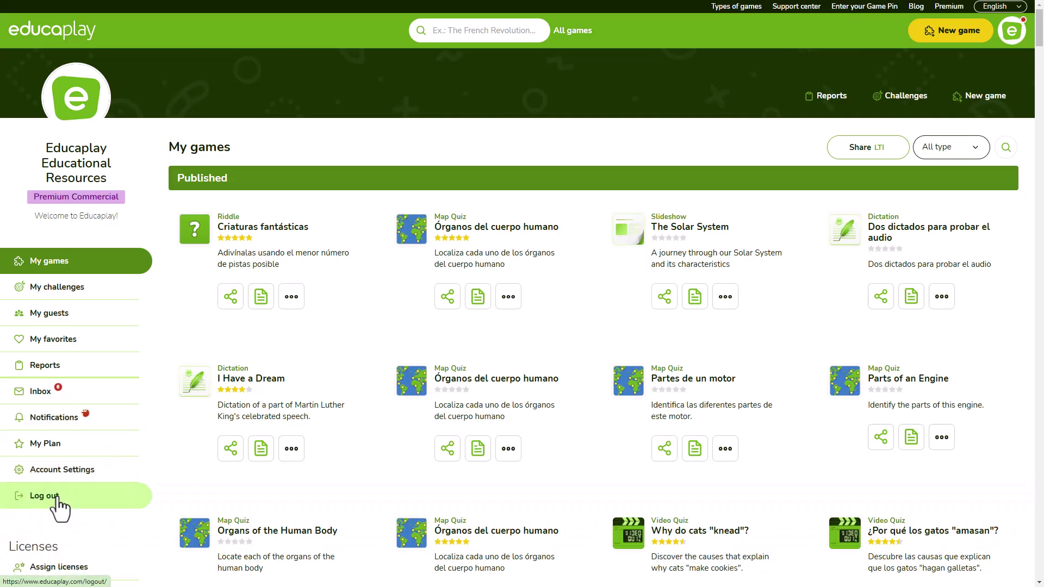
pyautogui.click(56, 497)
pyautogui.click(472, 34)
pyautogui.hotkey('ctrl', 'v')
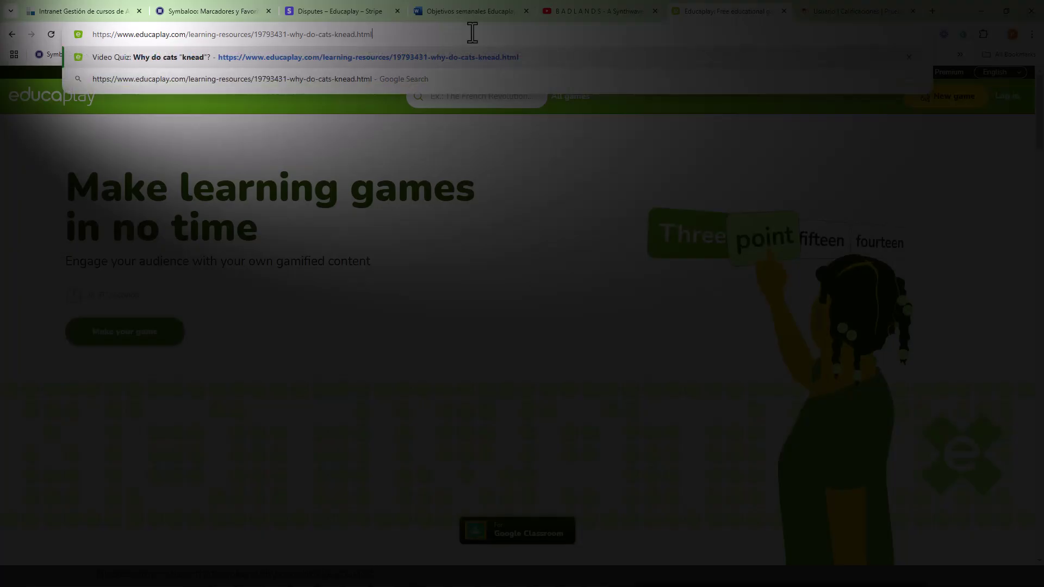
pyautogui.press('Return')
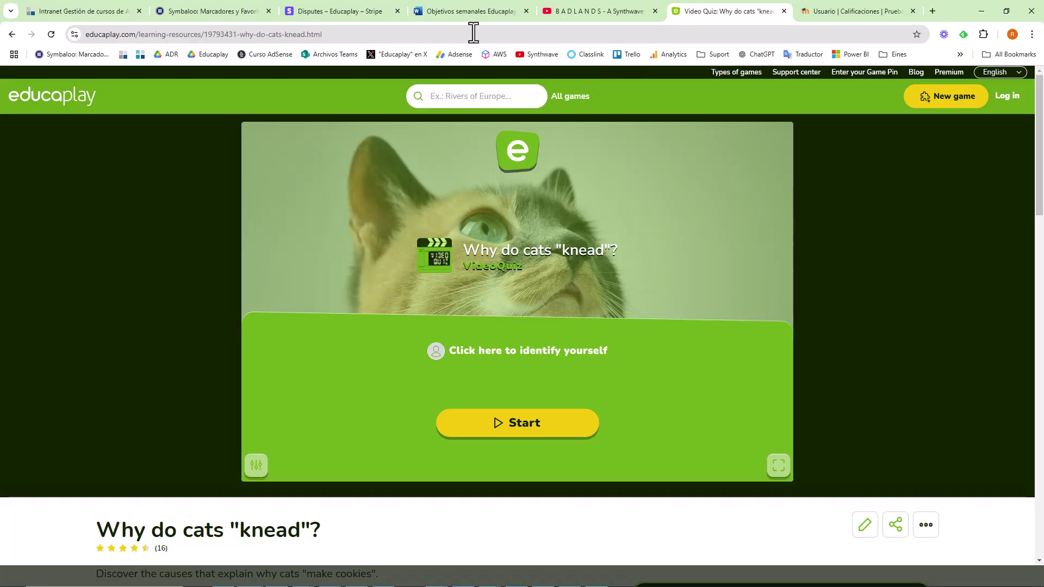
pyautogui.press('F11')
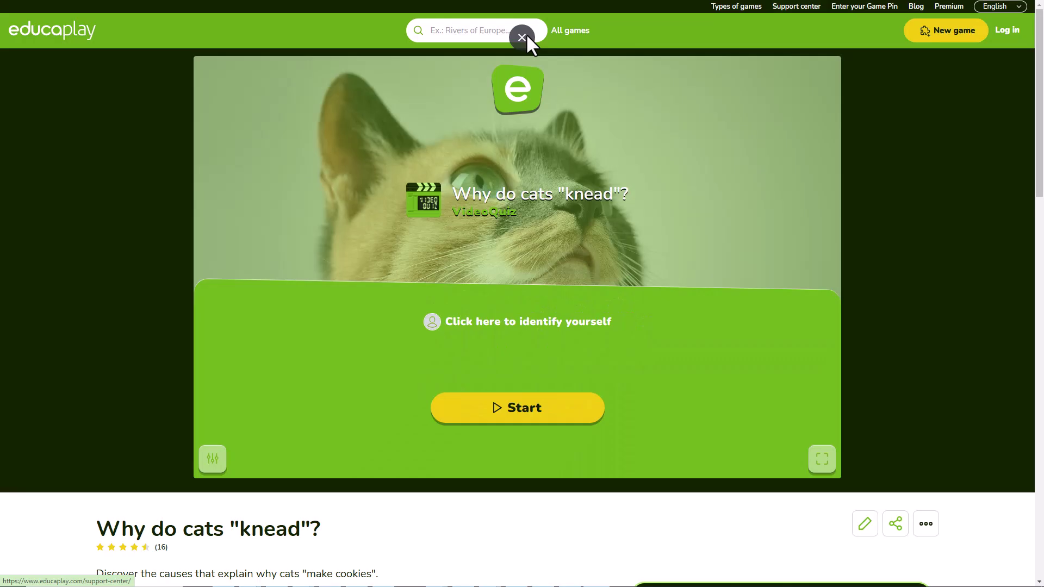
# - Exit full screen and load the copied "Why do cats "knead"?" game link in a new incognito window
pyautogui.click(527, 34)
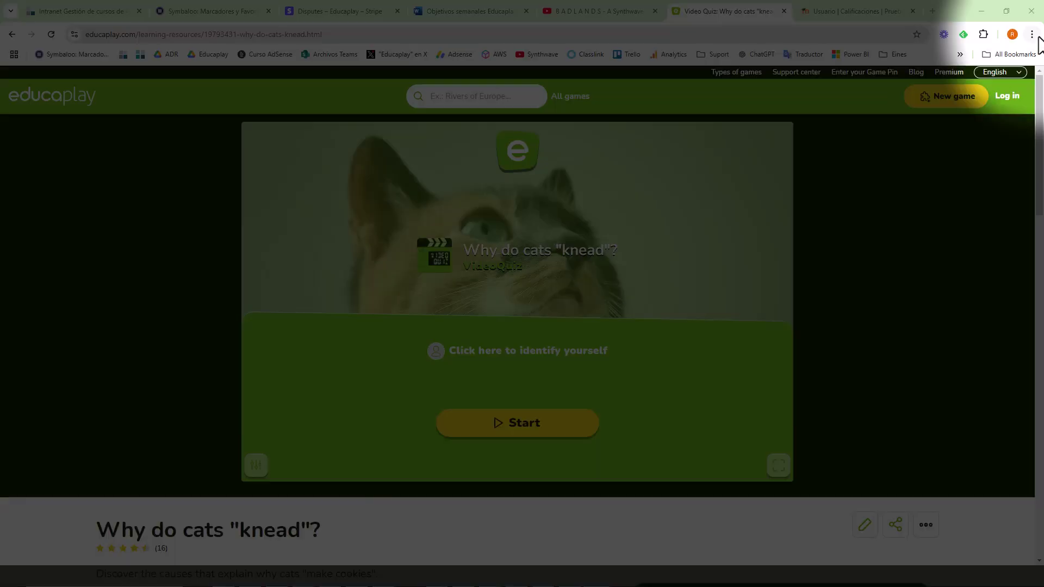
pyautogui.click(1032, 34)
pyautogui.click(986, 90)
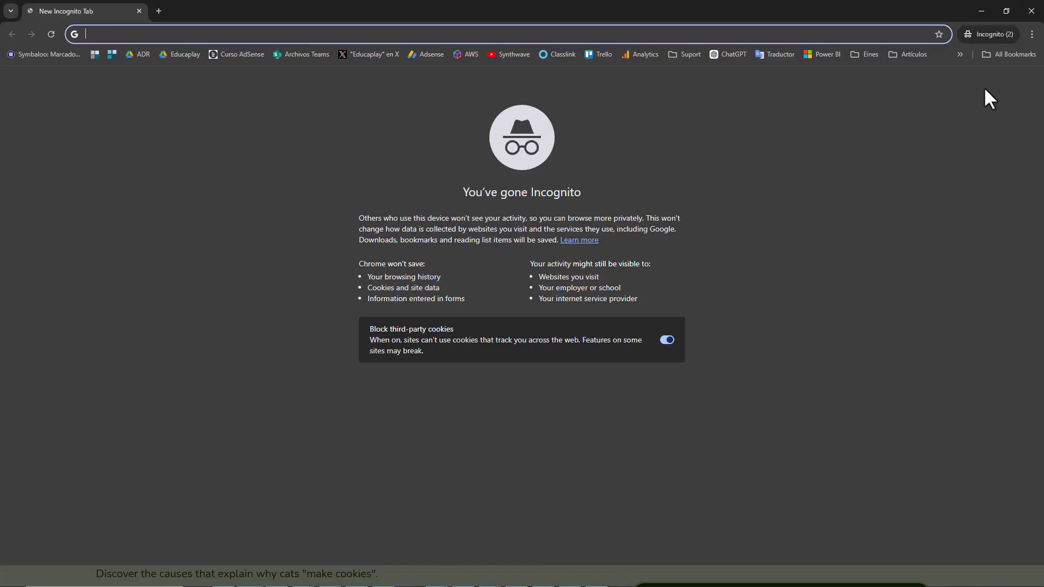
pyautogui.hotkey('ctrl', 'v')
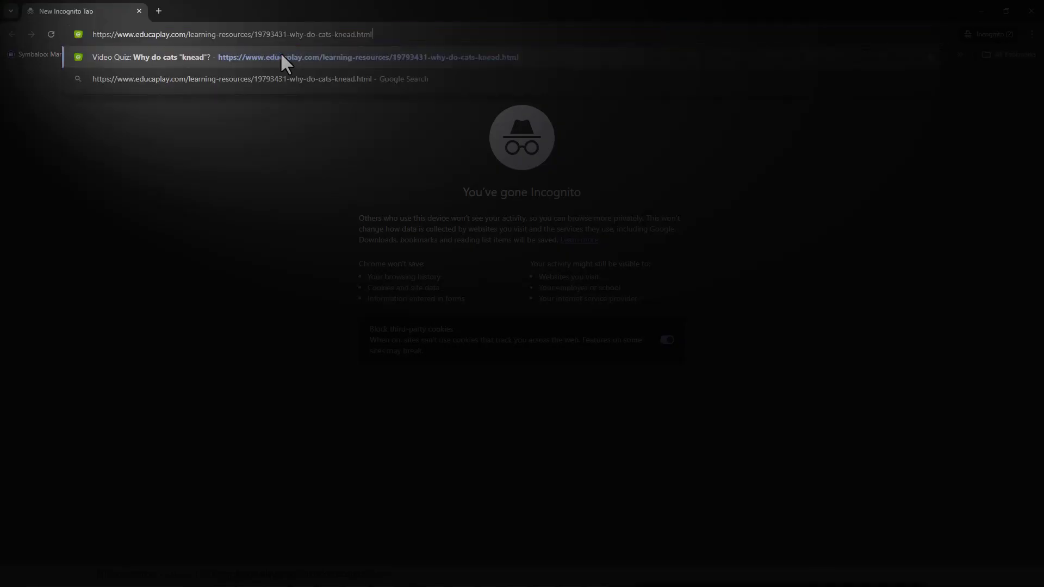
pyautogui.press('Return')
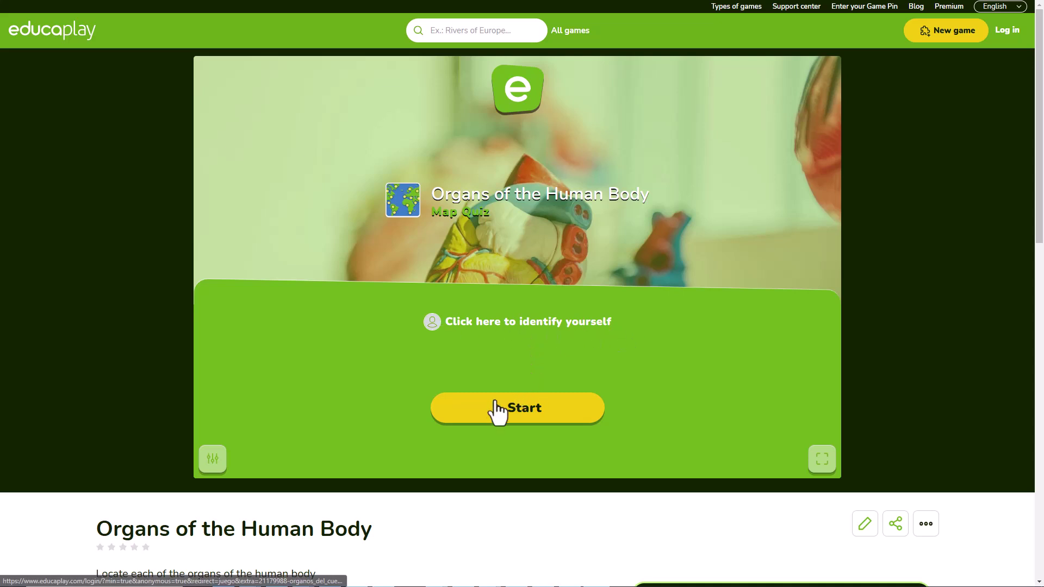
# - Play the Organs of the Human Body map quiz without identifying a player, and open its identification form
pyautogui.click(535, 424)
pyautogui.click(548, 299)
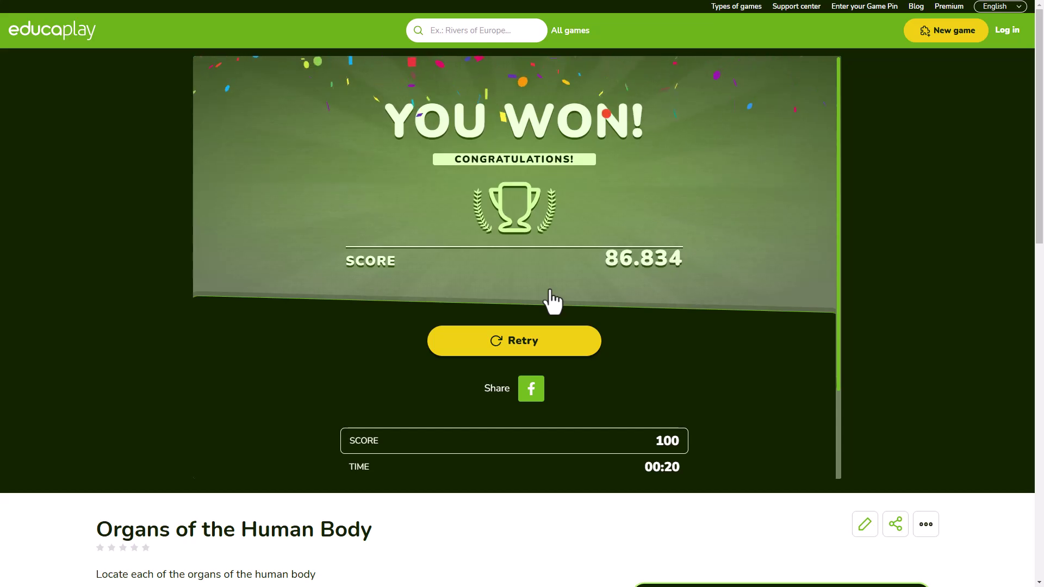
pyautogui.scroll(-8, 738, 345)
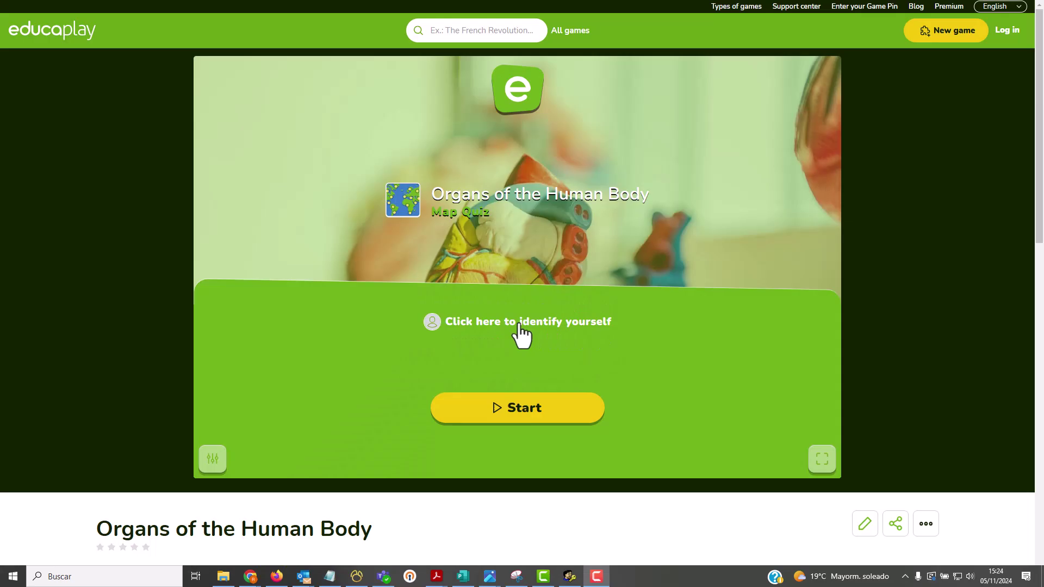
pyautogui.click(519, 325)
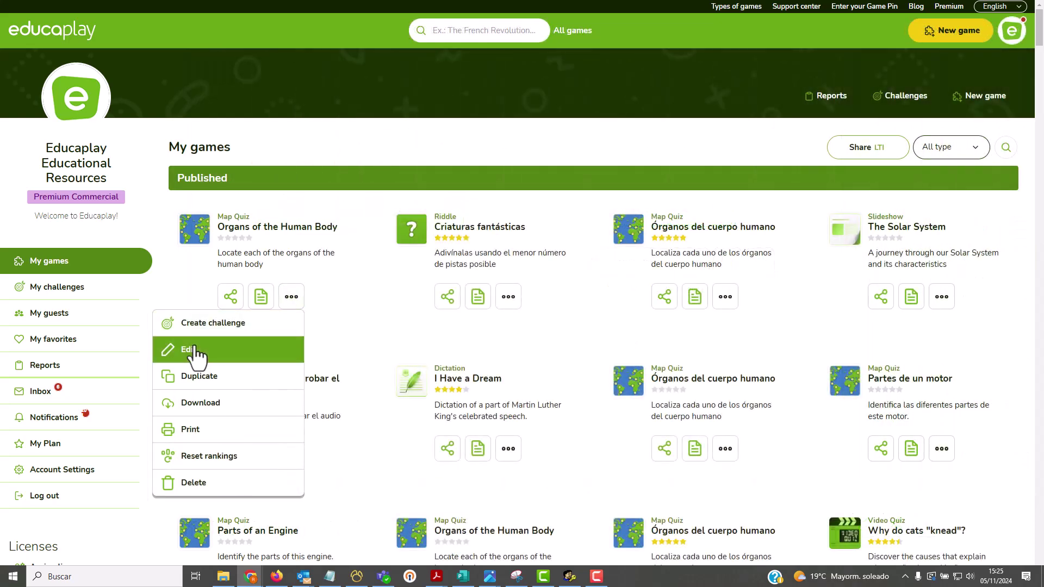
# - Edit the Organs of the Human Body map quiz and enable the Ask for identification option
pyautogui.click(194, 354)
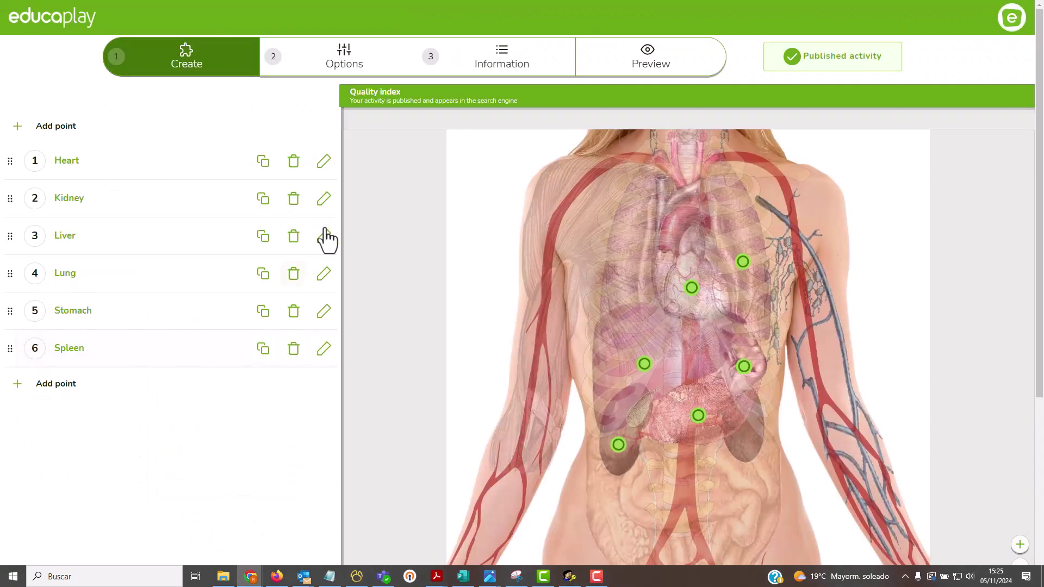
pyautogui.click(358, 59)
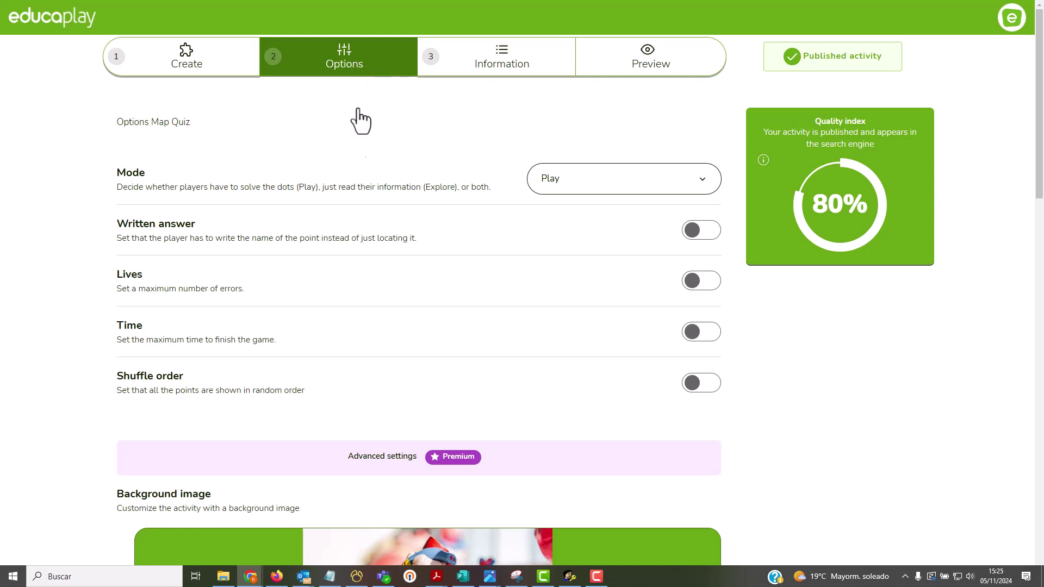
pyautogui.scroll(-6, 318, 315)
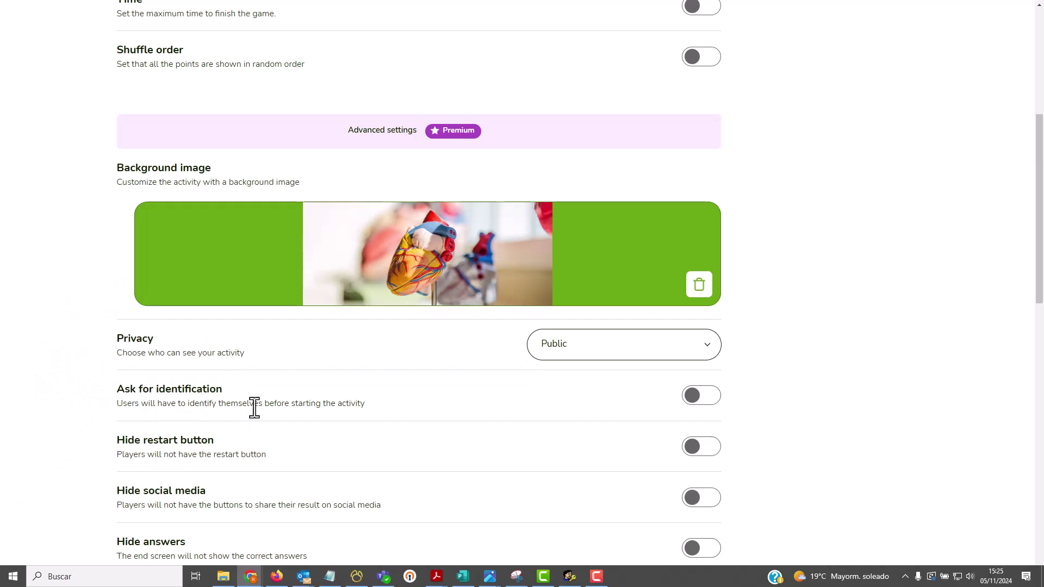
pyautogui.click(706, 400)
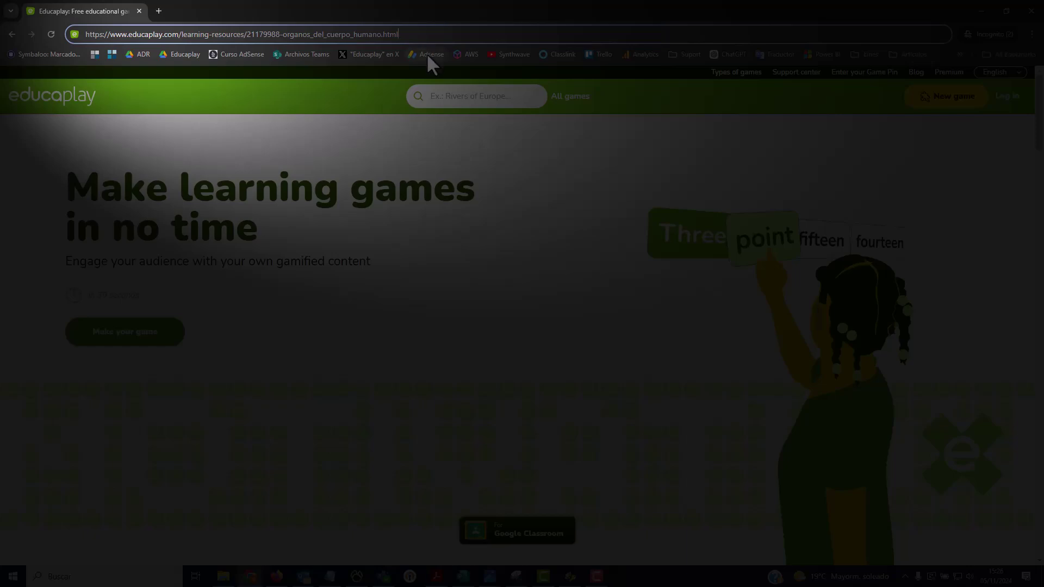
# - Load the Organs of the Human Body quiz link in the logged-out incognito window in full screen
pyautogui.press('Return')
pyautogui.press('F11')
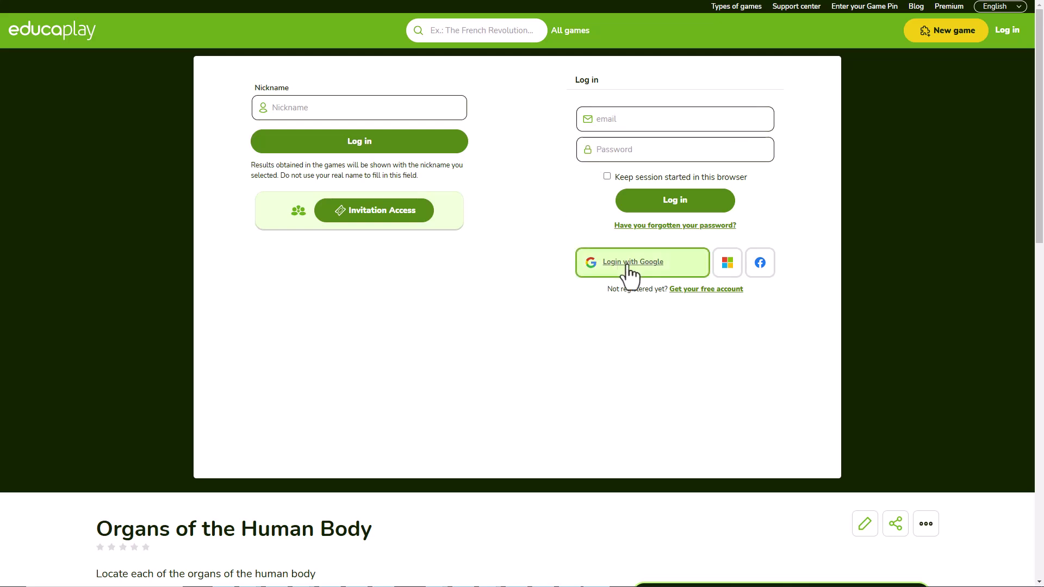
pyautogui.click(688, 291)
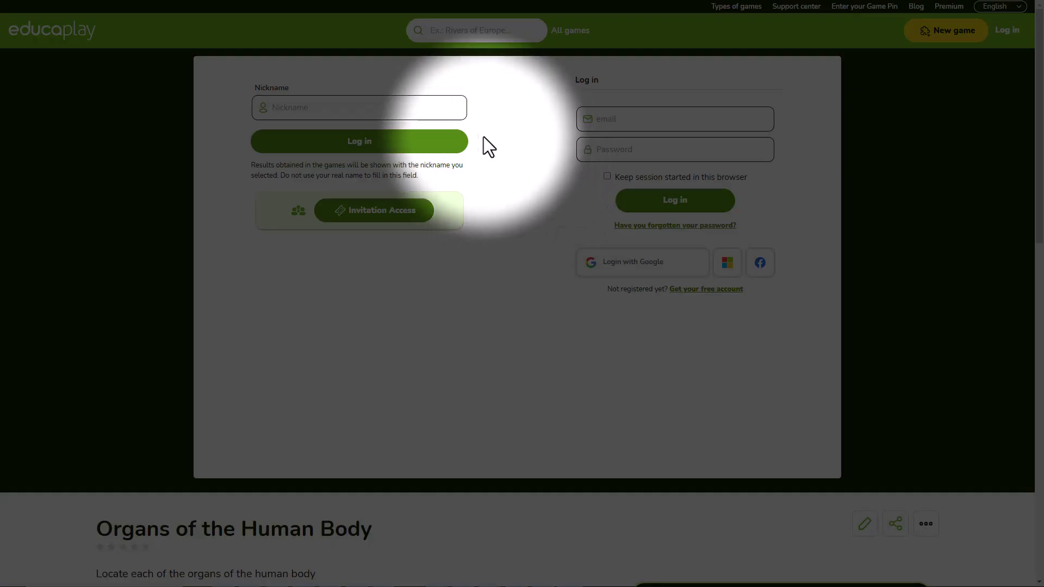
# - Enter the player's nickname and log in to the Organs of the Human Body quiz with it
pyautogui.click(345, 112)
pyautogui.write('John Doe Nickname')
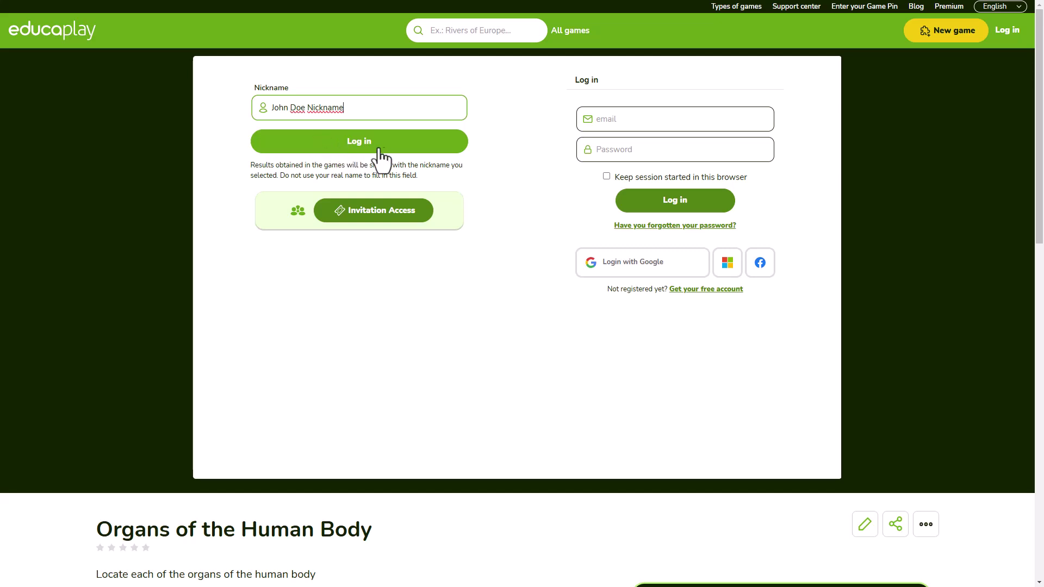
pyautogui.click(350, 143)
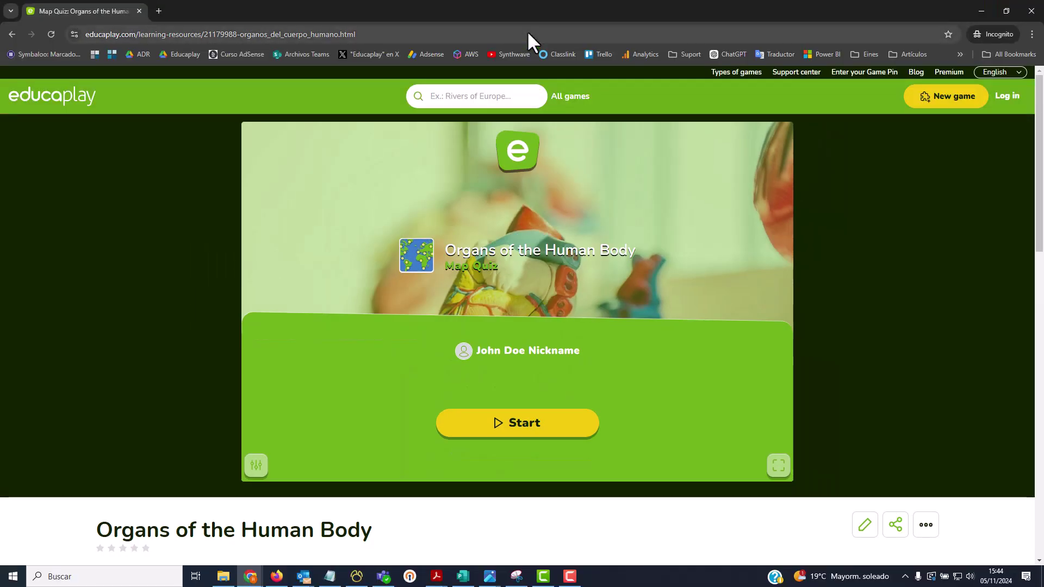
# - Reload the Organs of the Human Body quiz page in the incognito window and show it in full screen
pyautogui.click(185, 29)
pyautogui.write('https://www.educaplay.com/learning-resources/18900898-fantastic_creatures.html')
pyautogui.press('Return')
pyautogui.press('F11')
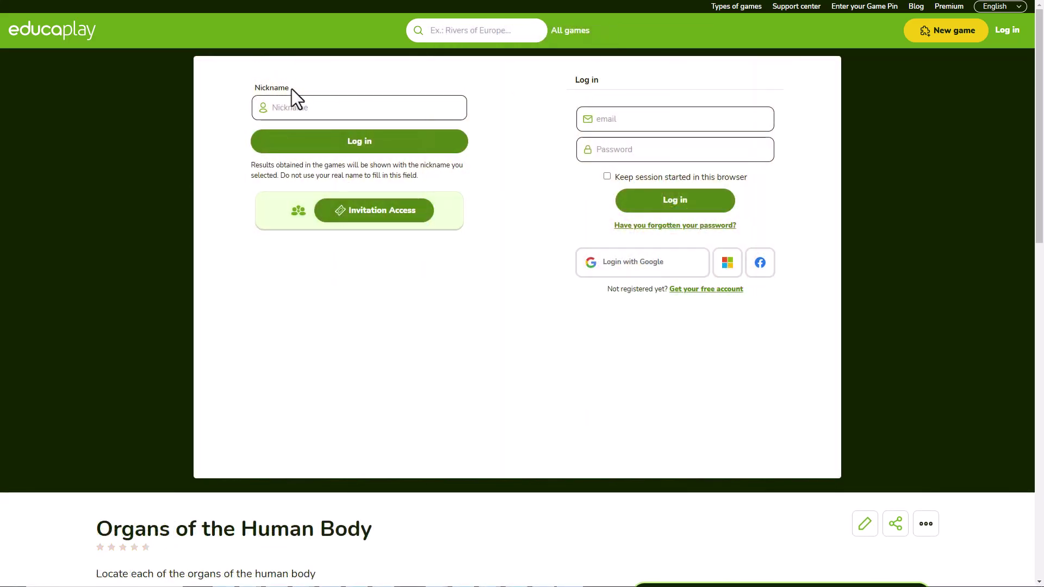
# - Log in to the quiz with a nickname made of the player's first name, surname initial and group 1A
pyautogui.click(384, 109)
pyautogui.write('John D 1A')
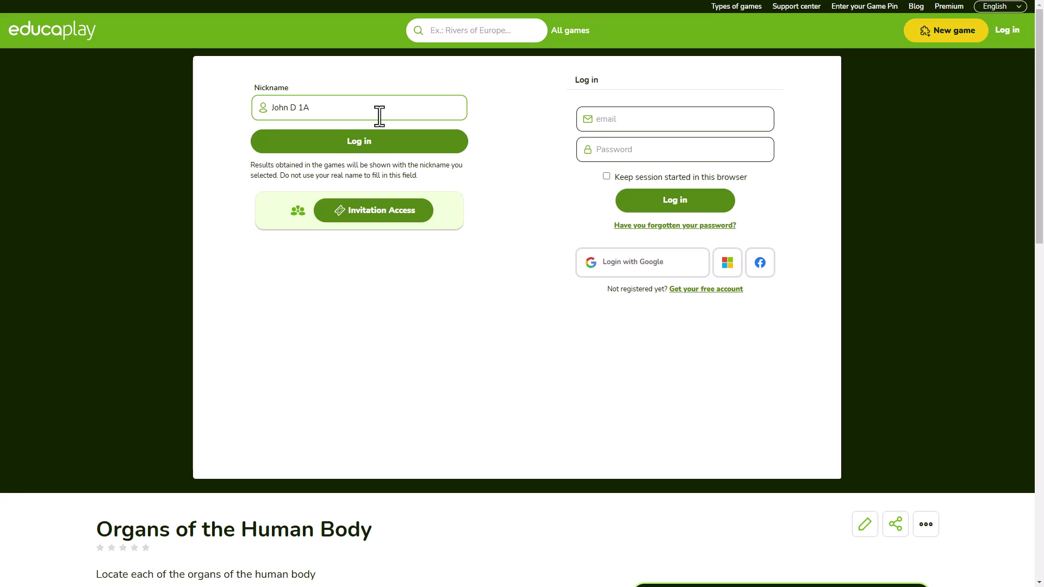
pyautogui.click(364, 146)
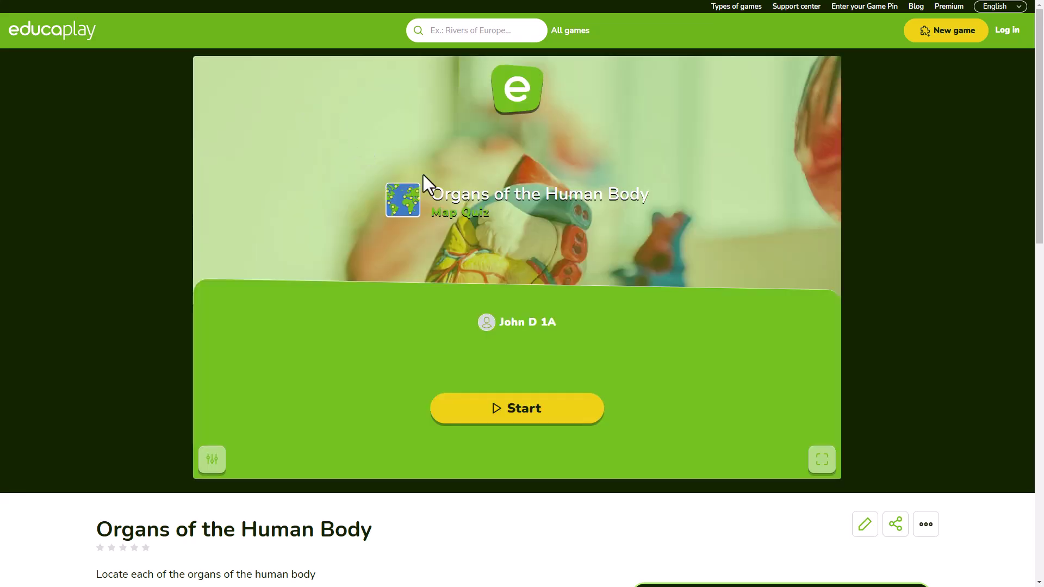
# - Restart the quiz in a fresh incognito session and enter a nickname with first name, surname initial and group 1B
pyautogui.press('F11')
pyautogui.click(1033, 9)
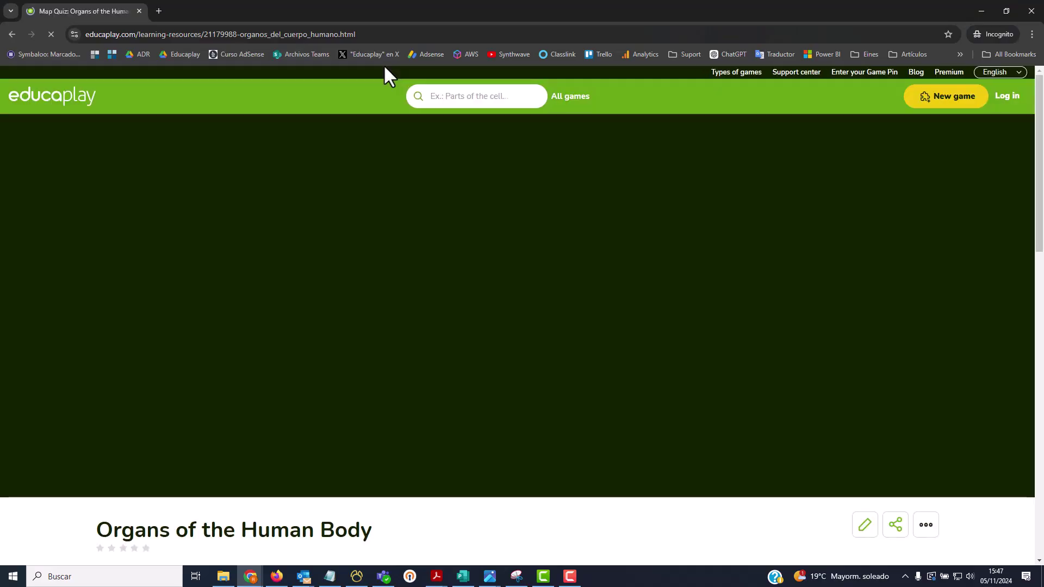
pyautogui.press('F11')
pyautogui.click(334, 109)
pyautogui.write('John D 1B')
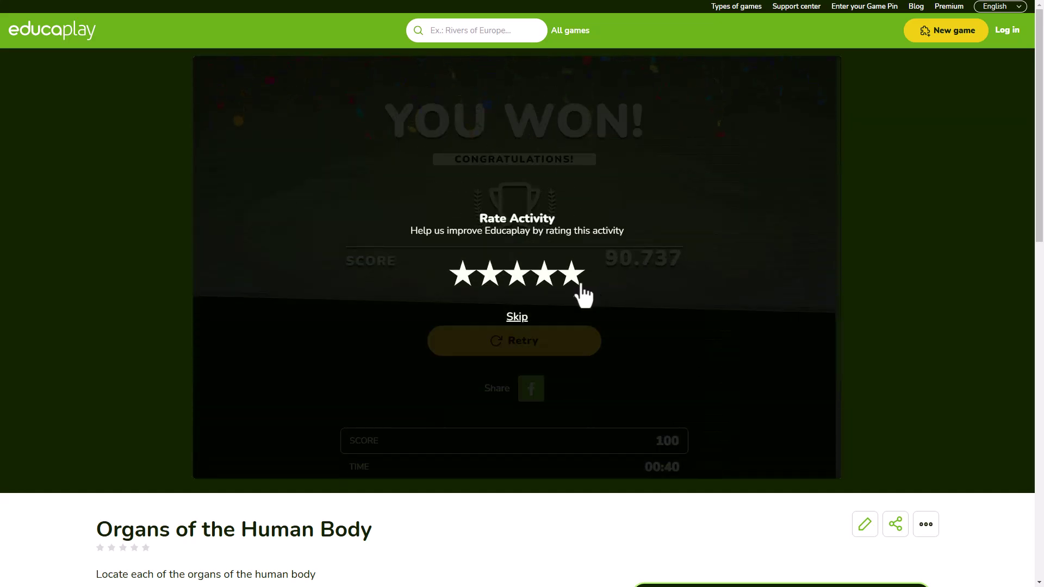
# - Rate the completed Organs of the Human Body quiz five stars
pyautogui.click(579, 274)
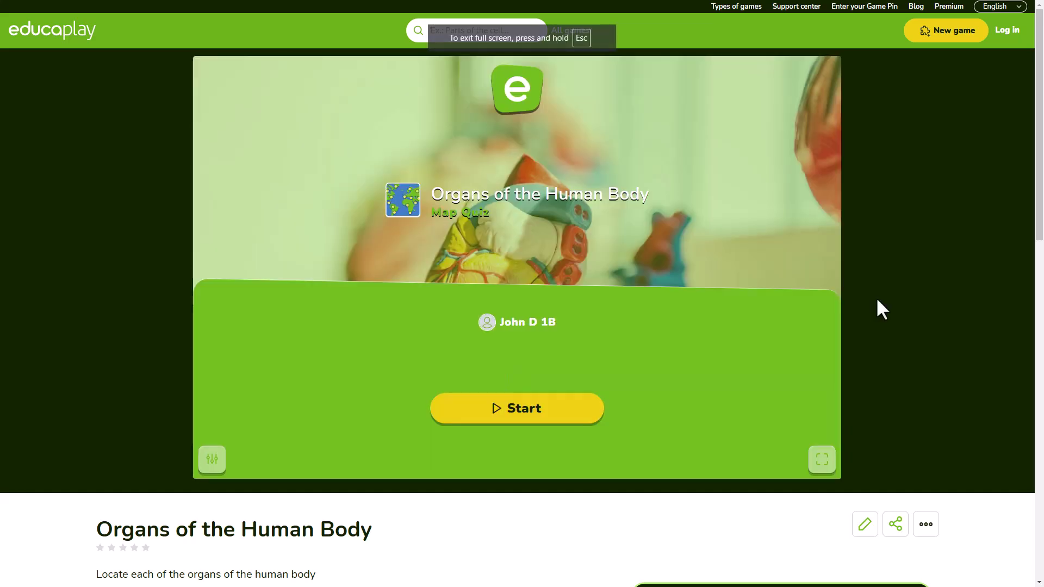
pyautogui.scroll(-5, 877, 300)
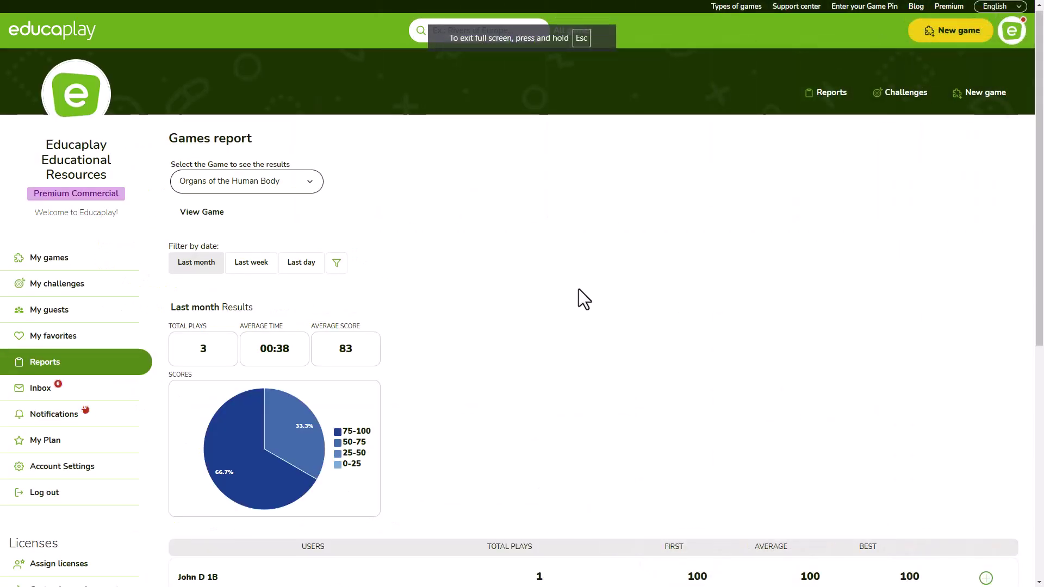
# - Examine the users table in the Organs of the Human Body report and expand the attempts of the second listed player
pyautogui.scroll(-3, 587, 296)
pyautogui.scroll(-2, 598, 307)
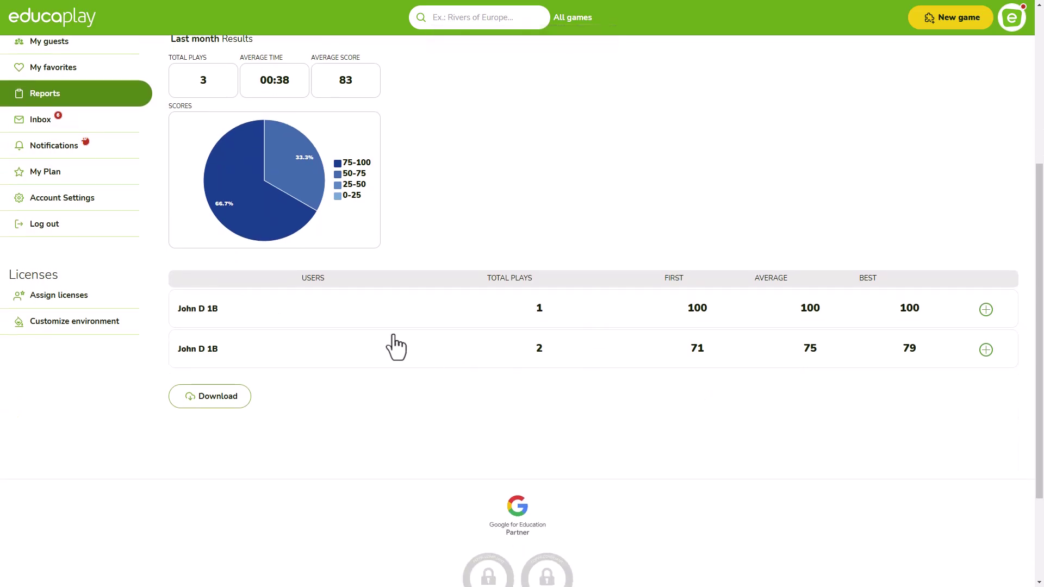
pyautogui.click(224, 353)
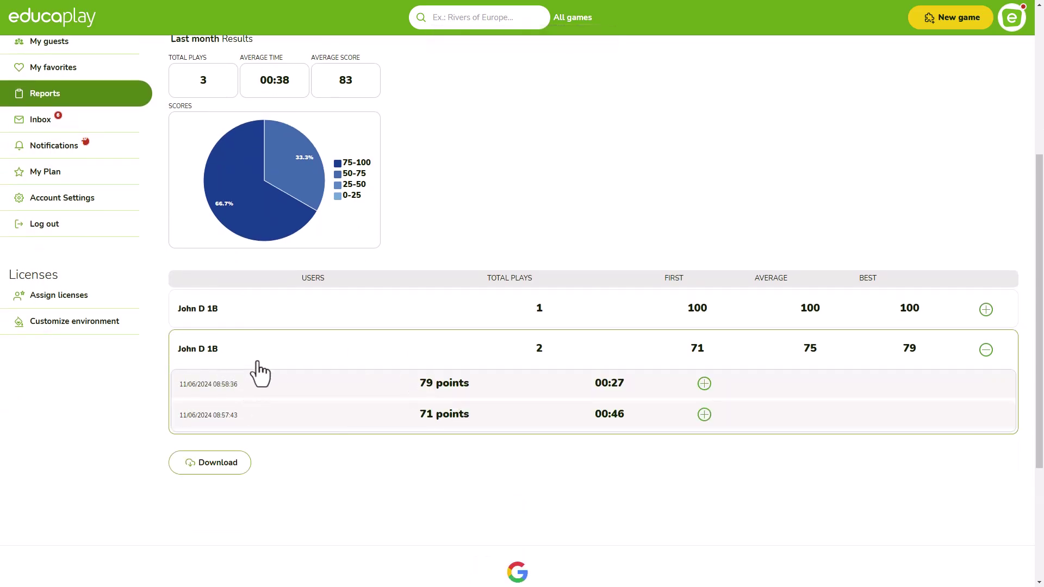
# - Expand the attempts of the first listed player in the Organs of the Human Body report
pyautogui.click(209, 311)
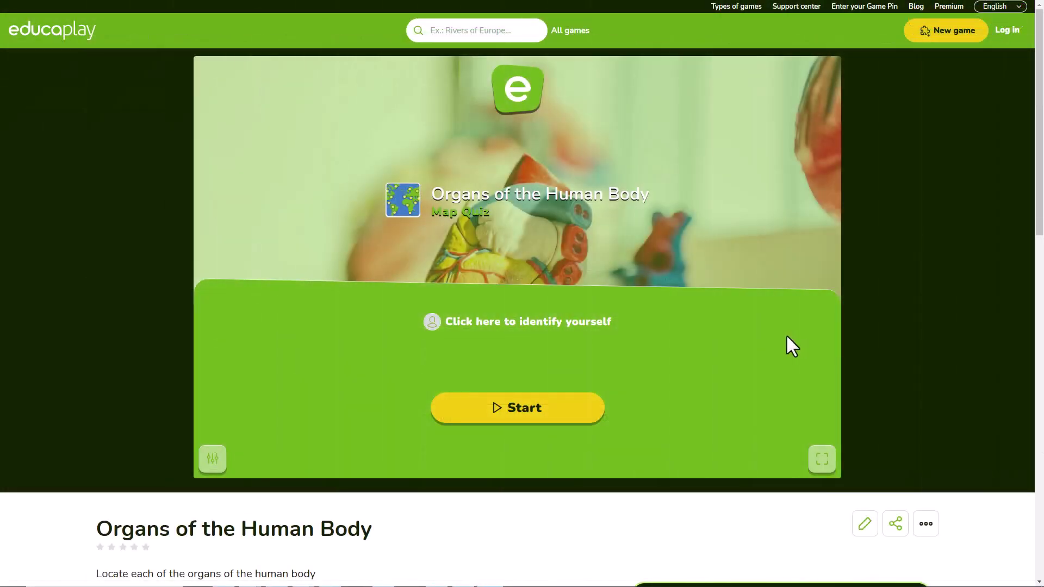
# - Open the invitation access form from the identification screen of the Organs of the Human Body quiz
pyautogui.click(521, 325)
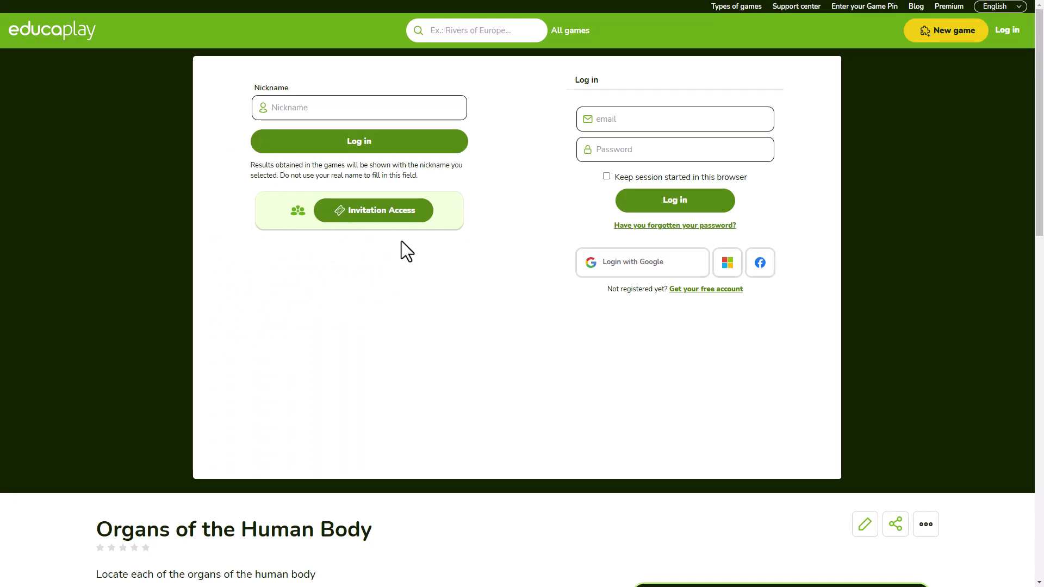
pyautogui.click(413, 211)
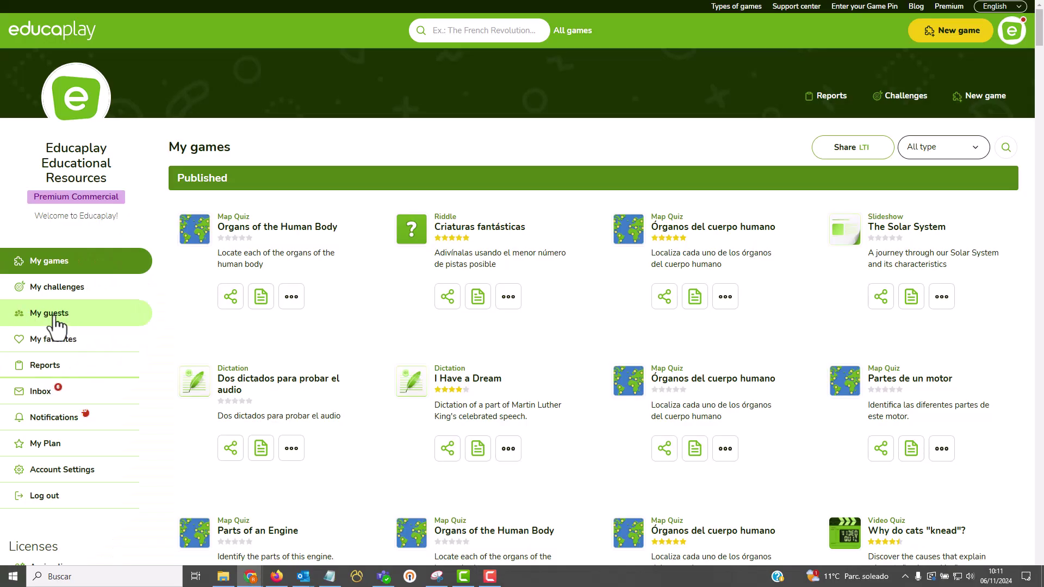
# - Add one guest to the account's guest list and name it with the player's full name followed by Guest
pyautogui.click(54, 316)
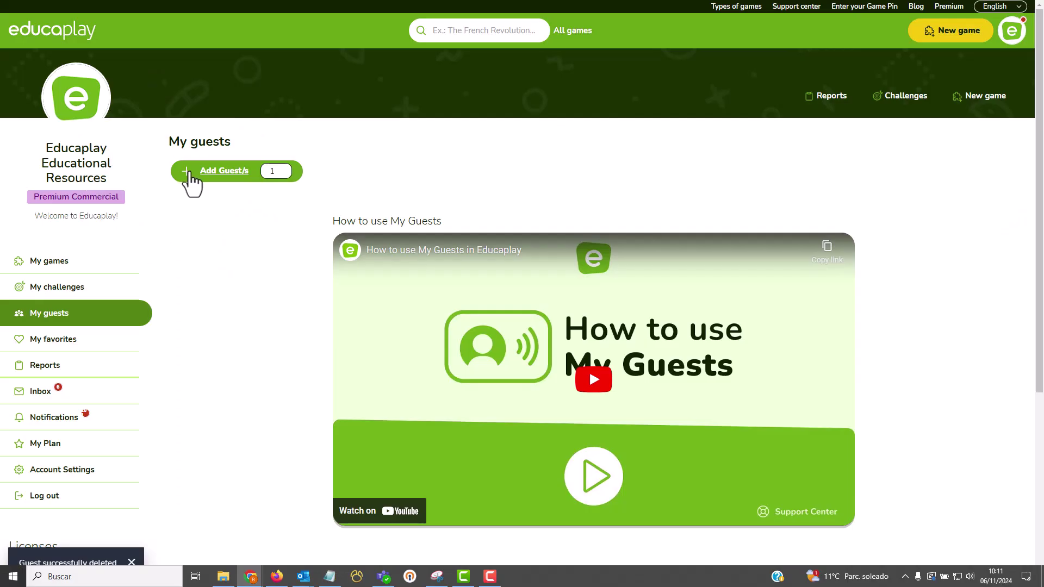
pyautogui.click(192, 172)
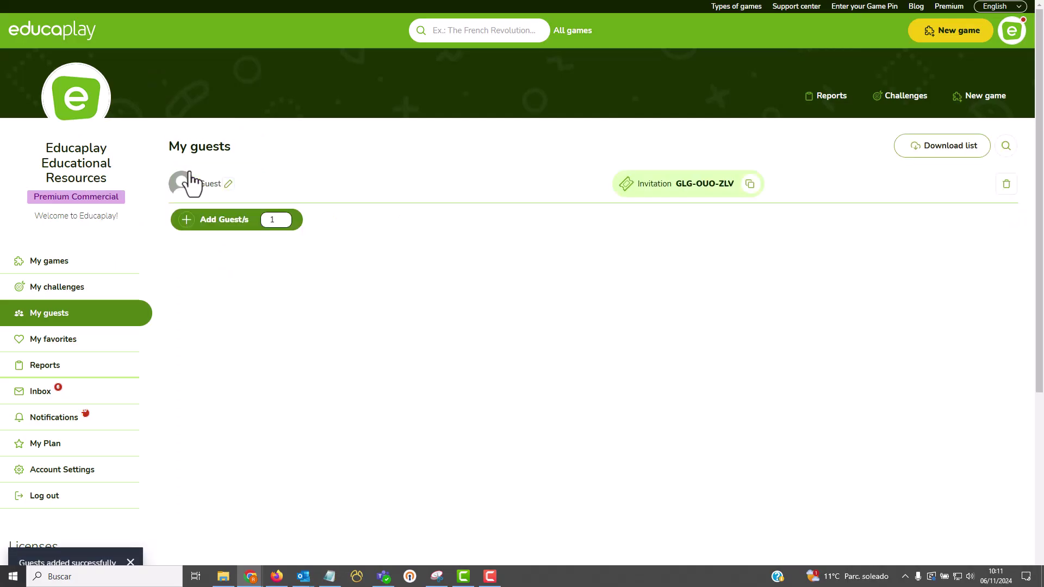
pyautogui.click(228, 184)
pyautogui.write('John Doe Guest')
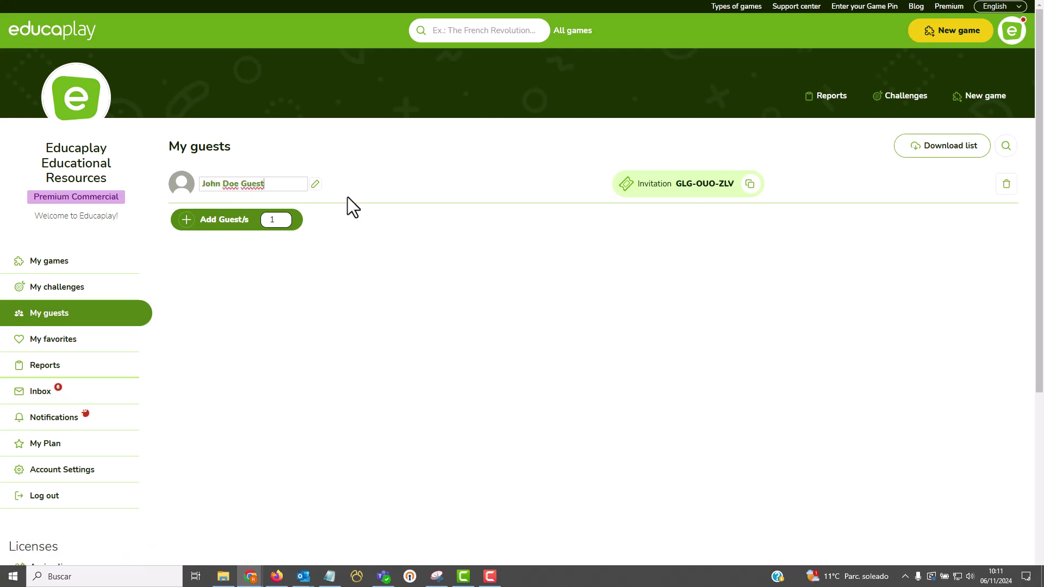
pyautogui.press('Return')
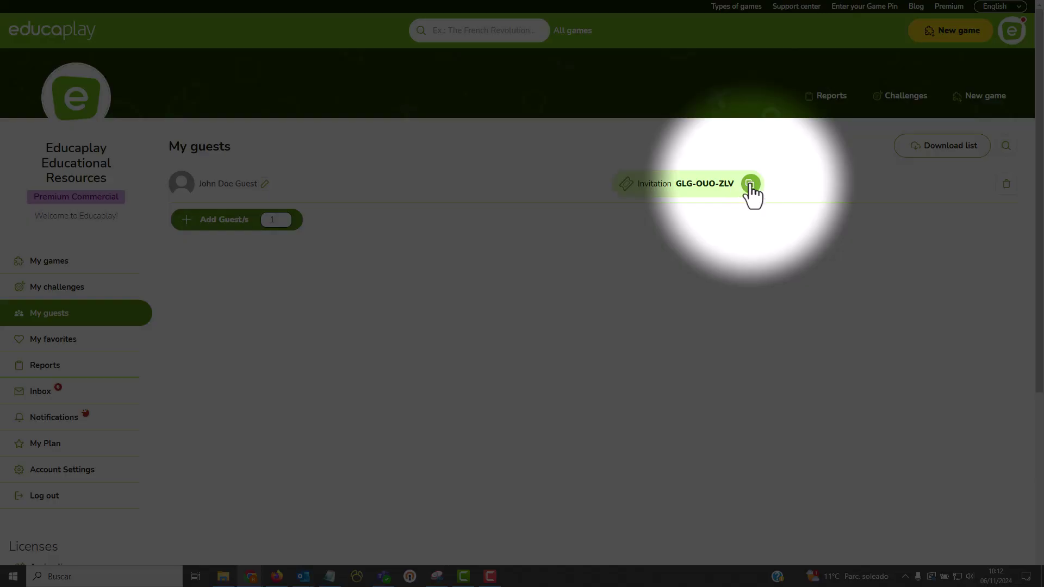
# - Copy the guest's invitation code and use it to log in to the Organs of the Human Body quiz through Invitation Access
pyautogui.click(751, 184)
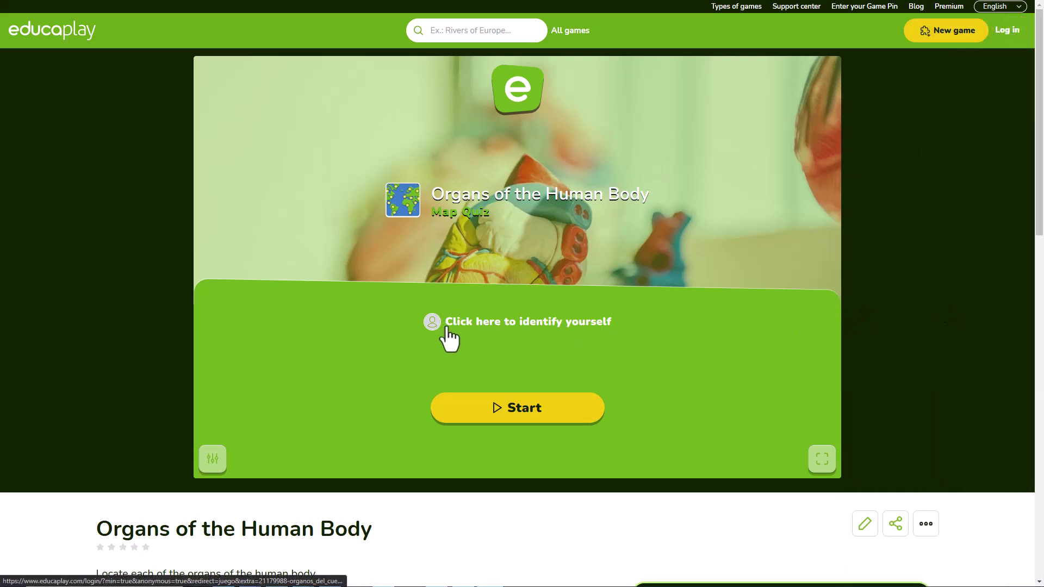
pyautogui.click(493, 325)
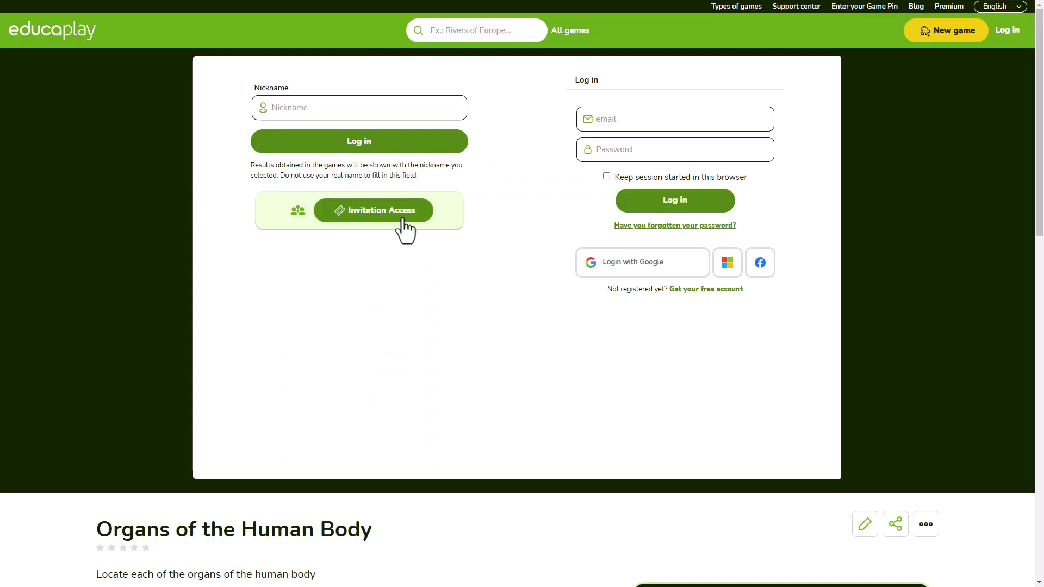
pyautogui.click(380, 217)
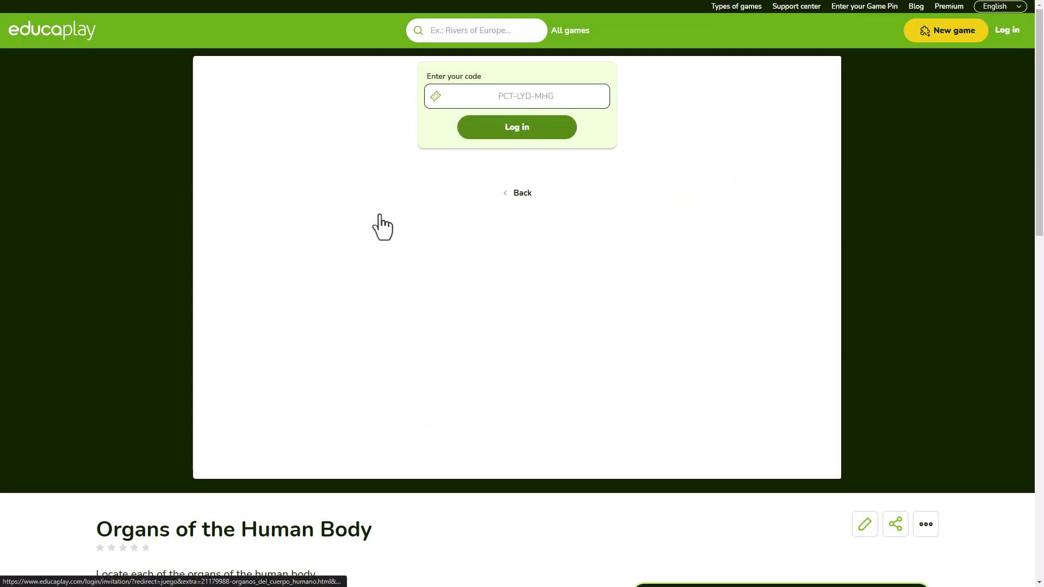
pyautogui.click(523, 98)
pyautogui.press('Down')
pyautogui.press('Return')
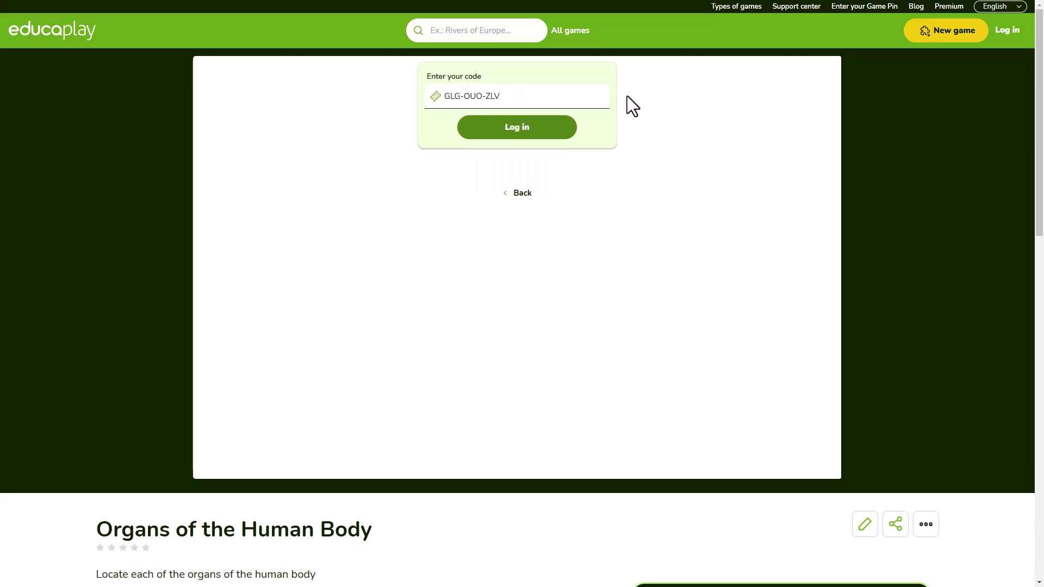
pyautogui.click(523, 140)
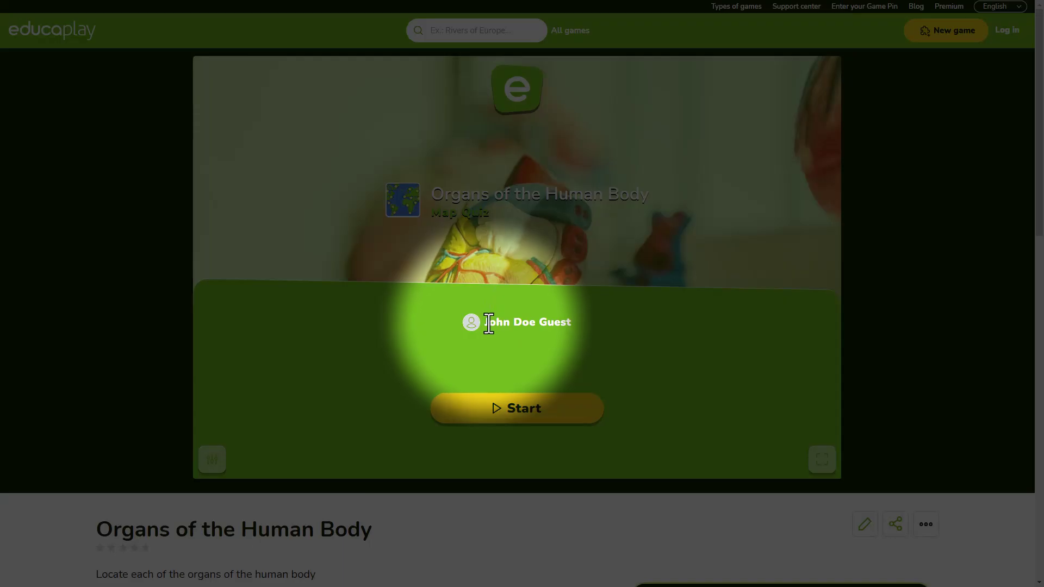
# - Examine the guest's name on the quiz start screen and the Top 10 results of the game
pyautogui.moveTo(486, 324); pyautogui.dragTo(572, 324)
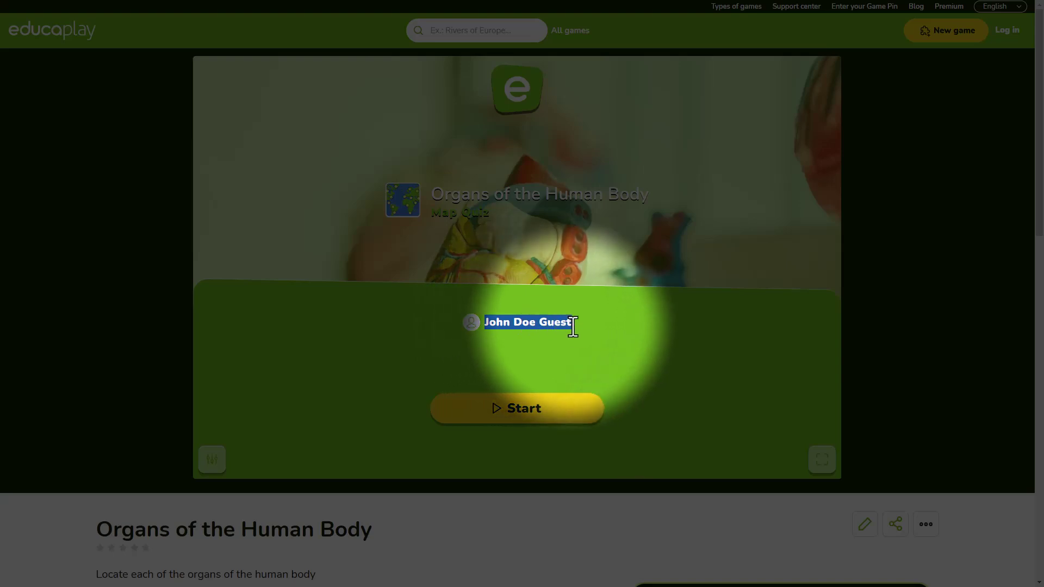
pyautogui.click(572, 324)
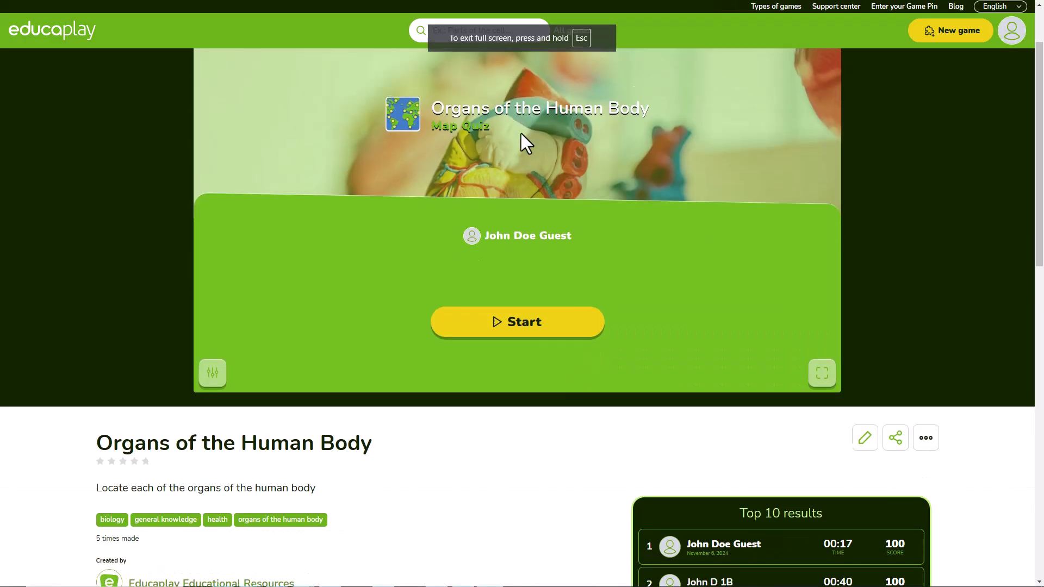
pyautogui.scroll(-5, 578, 217)
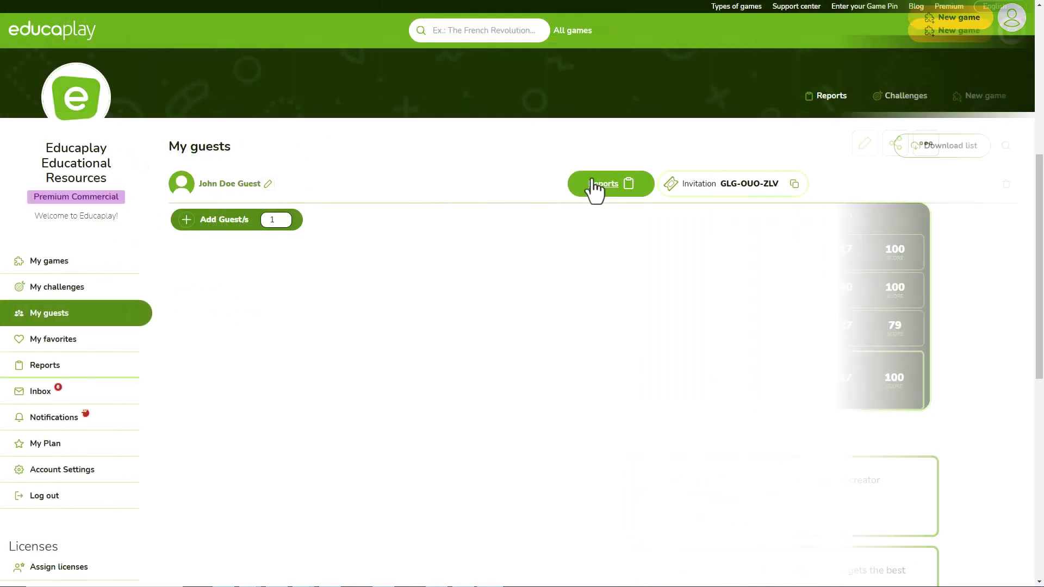
# - Open the guest's report from the guest list and expand the guest's attempts in the game report's users table
pyautogui.click(598, 186)
pyautogui.scroll(-3, 529, 210)
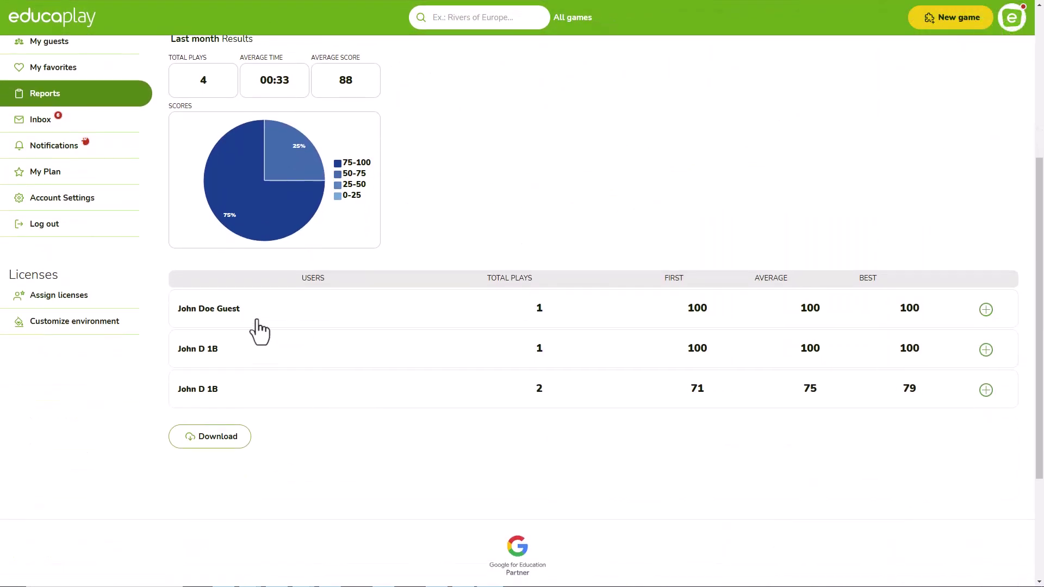
pyautogui.click(236, 316)
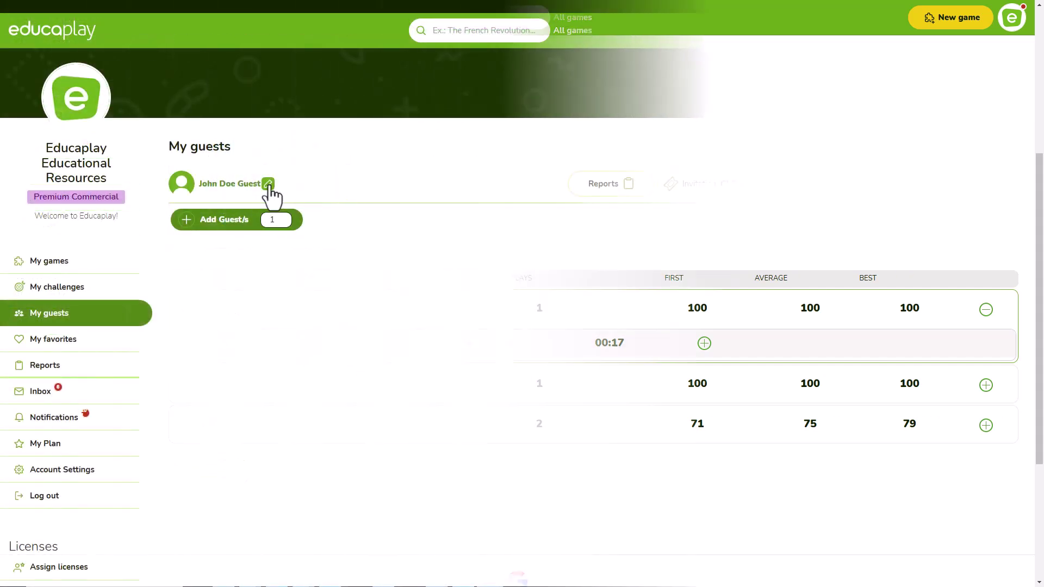
# - Add a middle name to the guest's name and check the guest's entry in the Organs of the Human Body report
pyautogui.tripleClick(258, 185)
pyautogui.click(225, 184)
pyautogui.write('Freder')
pyautogui.write('ick')
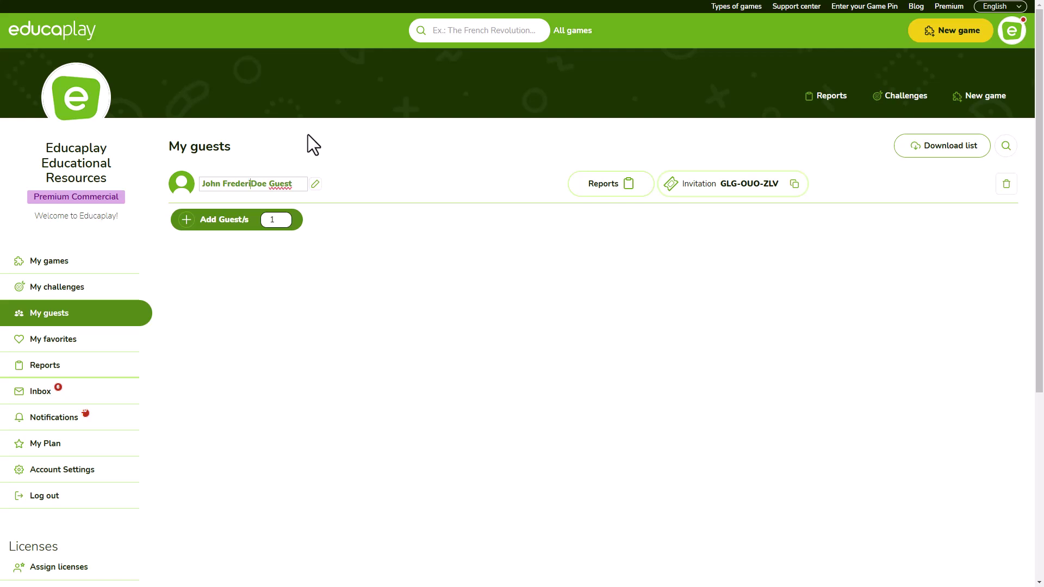
pyautogui.click(375, 144)
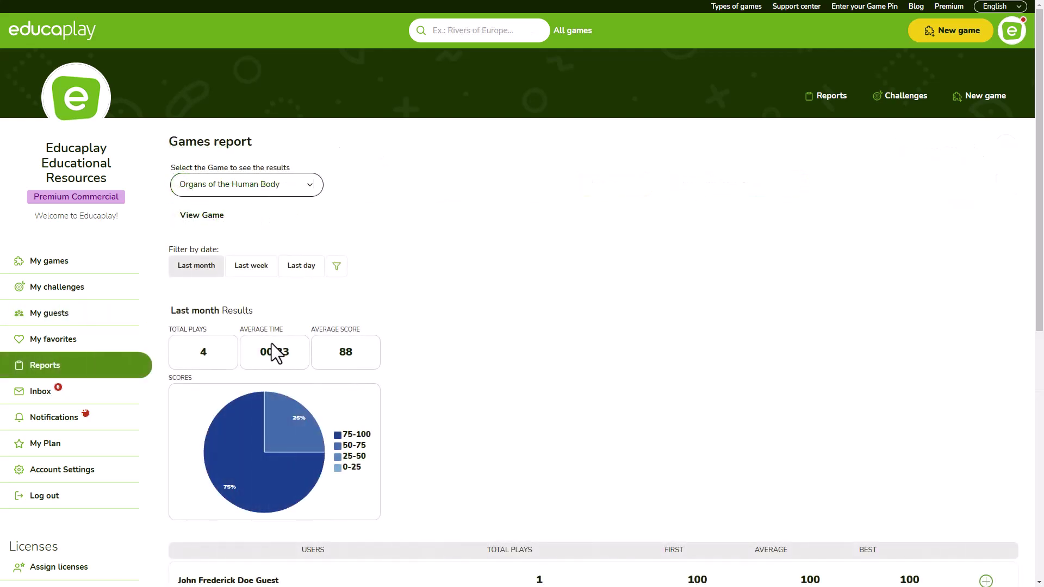
pyautogui.scroll(-4, 271, 344)
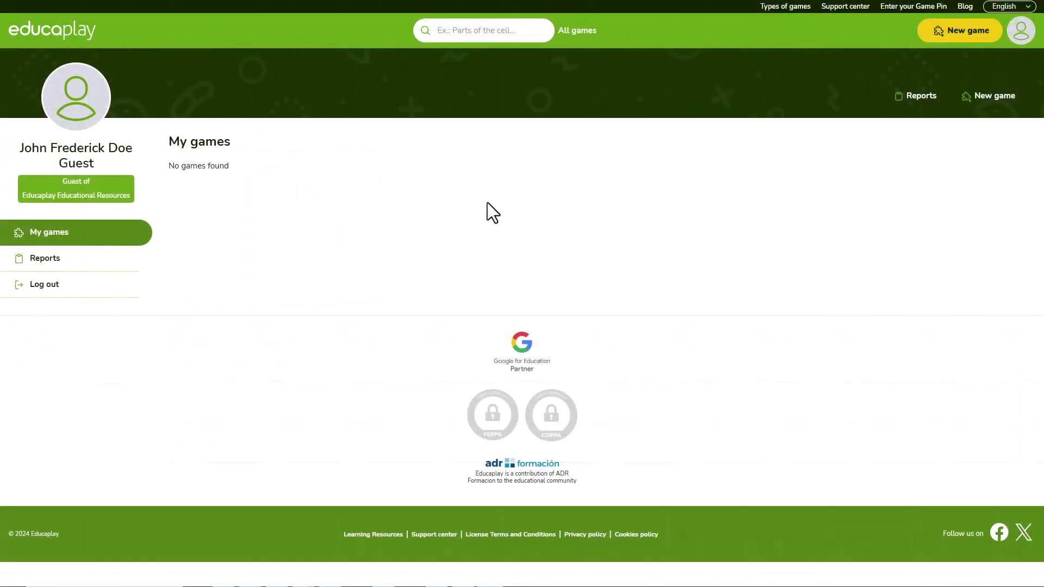
# - Create a Froggy Jumps game from the guest account and open Photosynthesis Quiz Challenge from the guest's games list
pyautogui.click(962, 34)
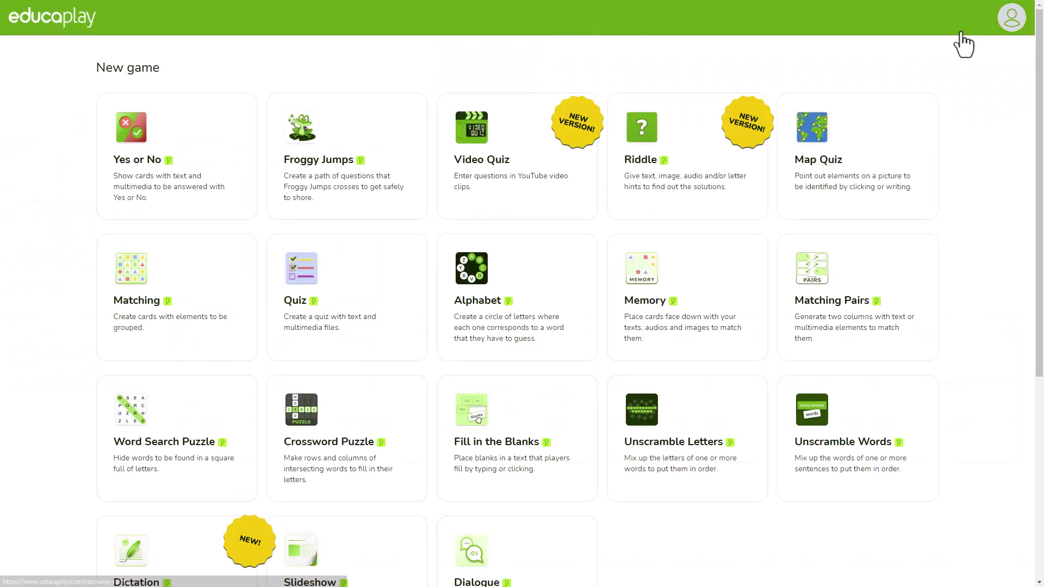
pyautogui.click(350, 173)
pyautogui.click(225, 304)
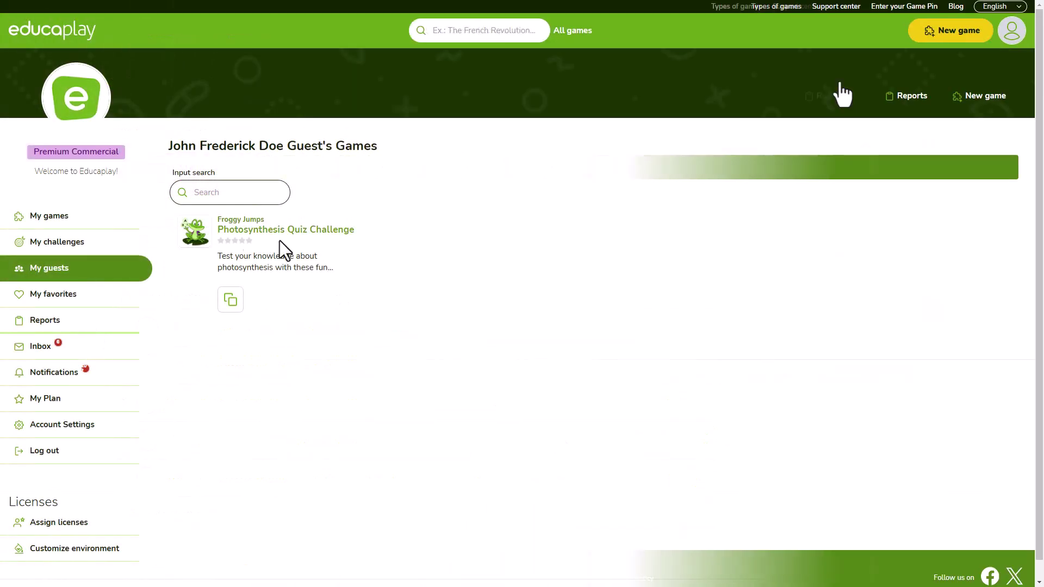
pyautogui.click(307, 231)
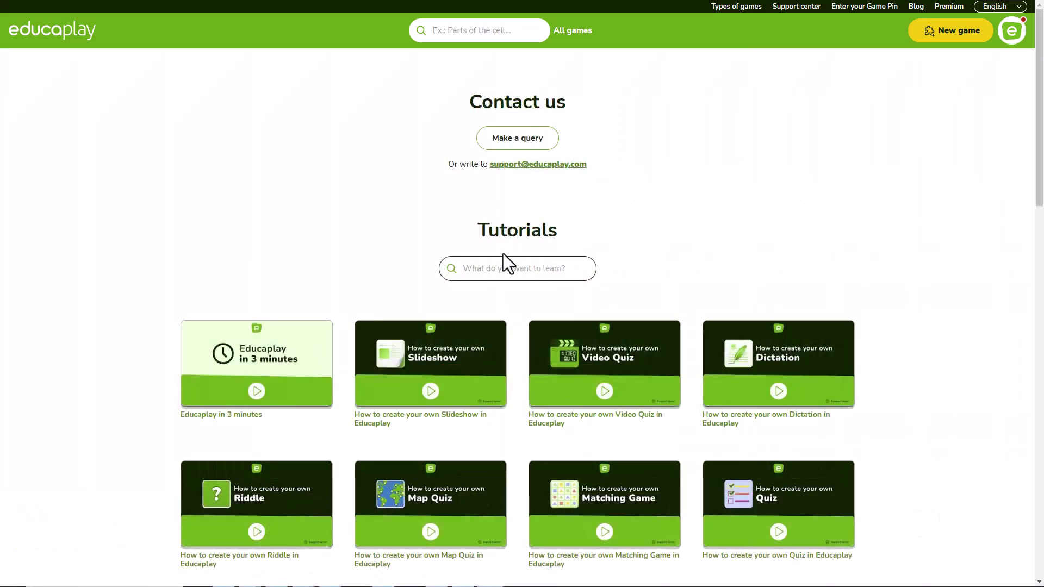
# - Search the Educaplay tutorials for Guests
pyautogui.click(504, 266)
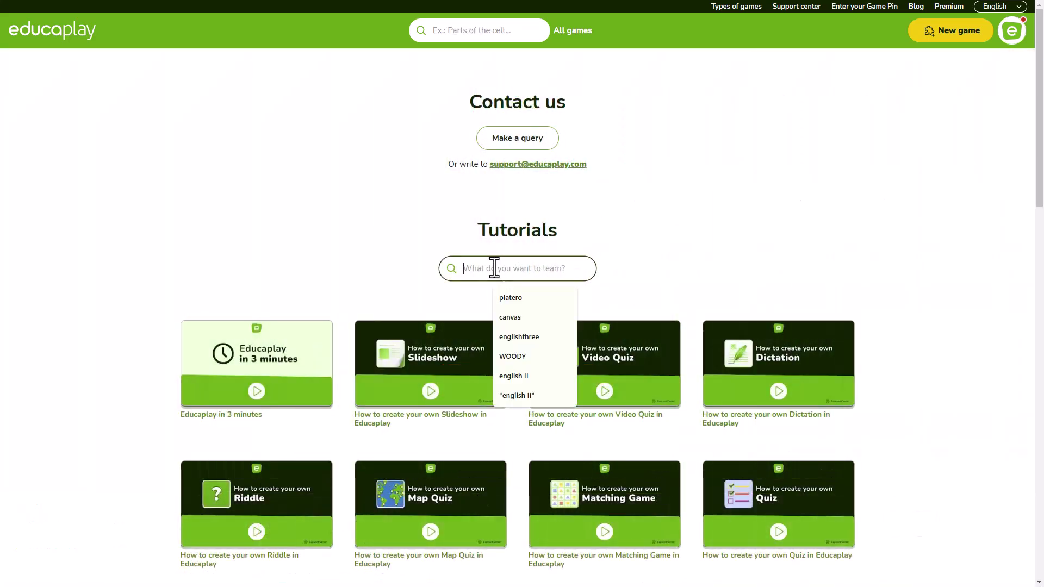
pyautogui.write('Guests')
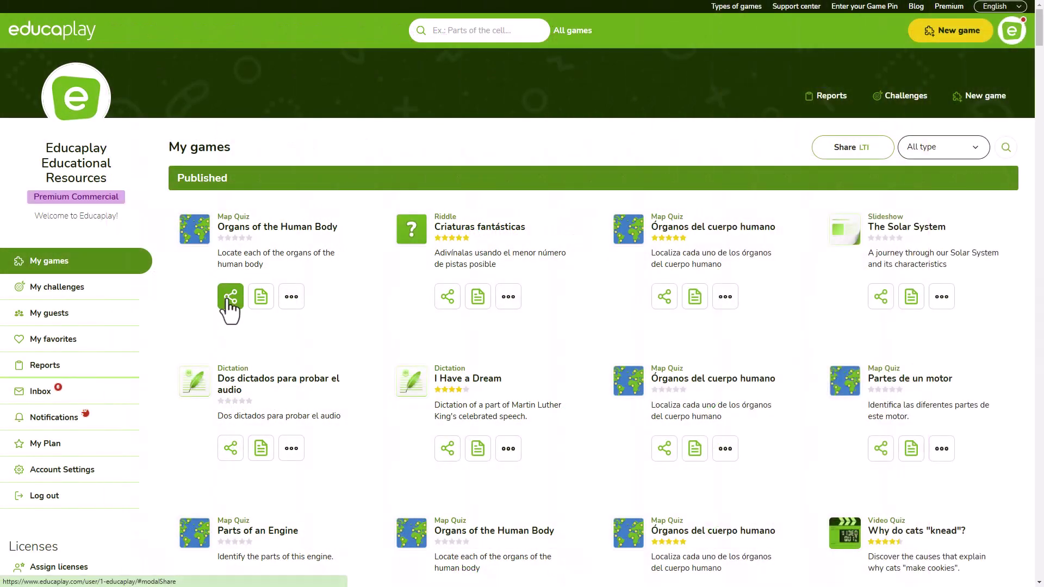
# - Open the sharing options of the Organs of the Human Body game published in My games
pyautogui.click(231, 298)
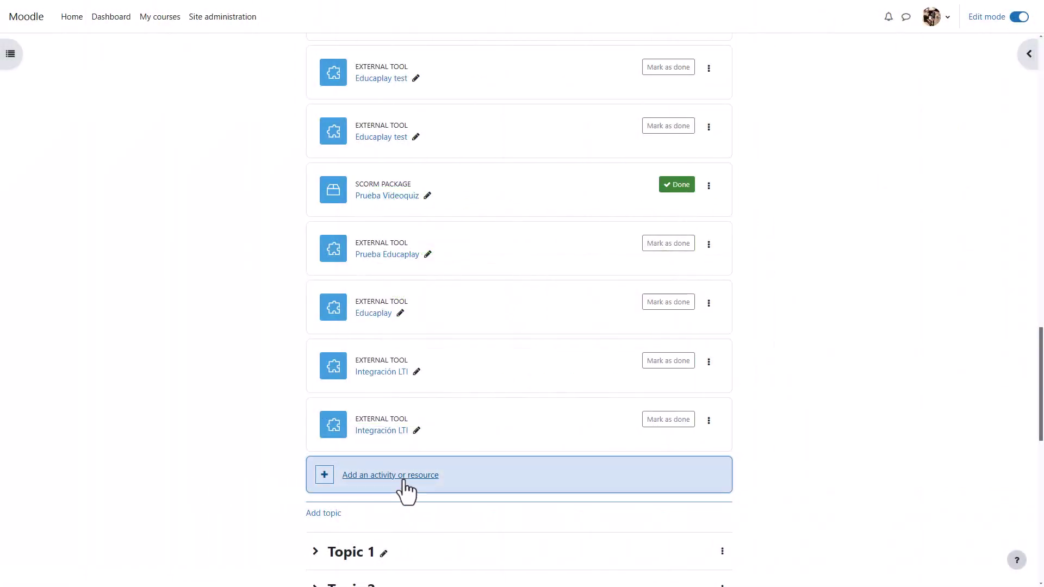
# - Switch to Moodle, add an External tool activity named LTI integration, and link it to the Organs of the Human Body game
pyautogui.click(402, 478)
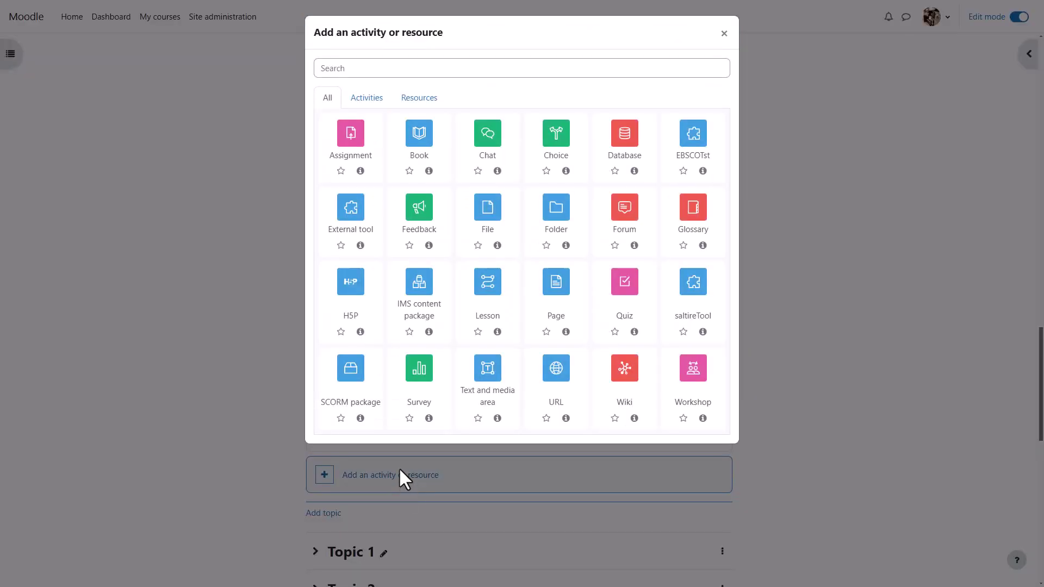
pyautogui.click(354, 225)
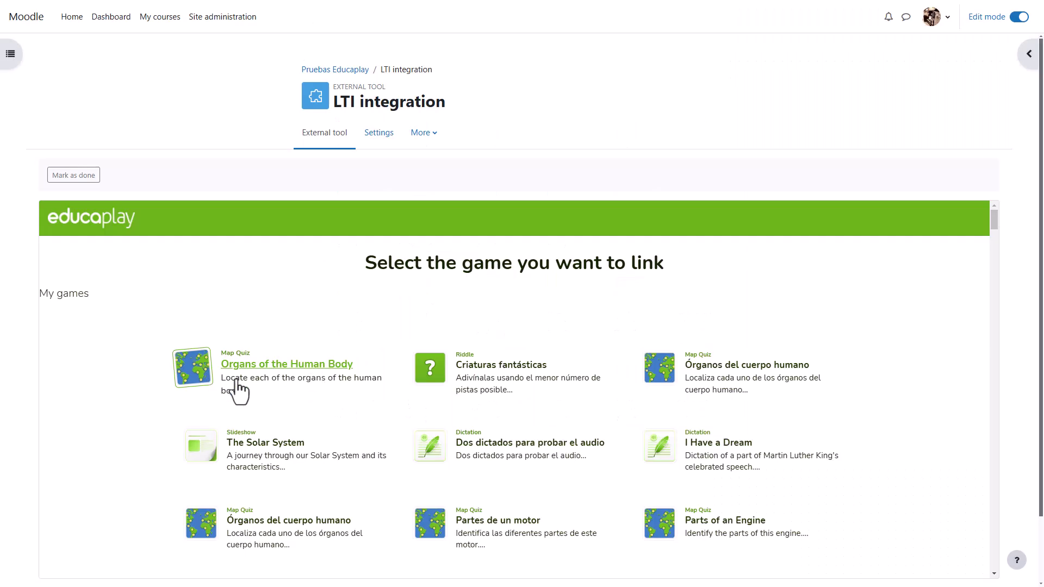
pyautogui.click(280, 380)
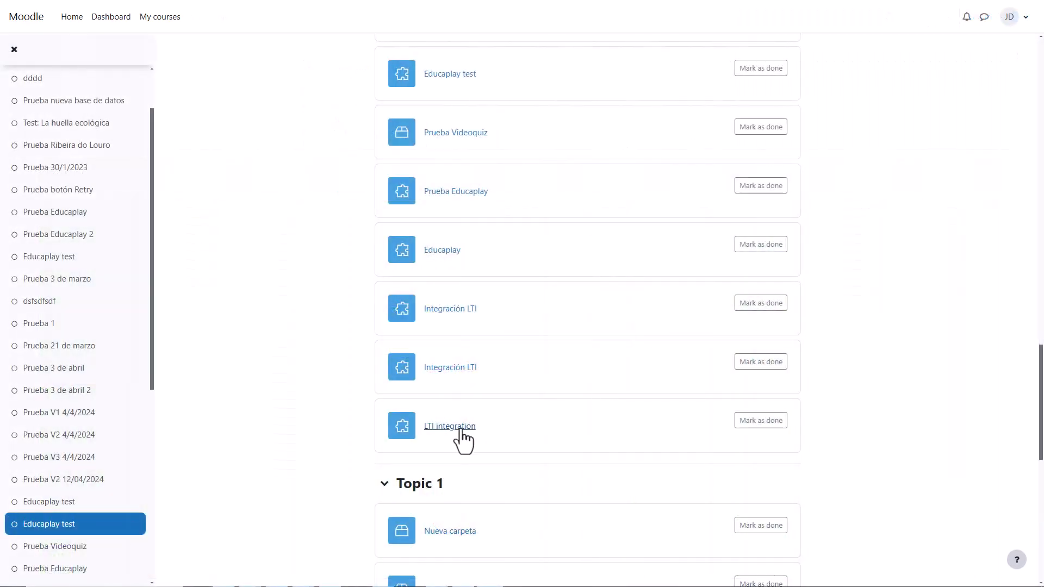
# - Open the LTI Integration activity in the student's Moodle course and start the Organs of the Human Body quiz
pyautogui.click(461, 430)
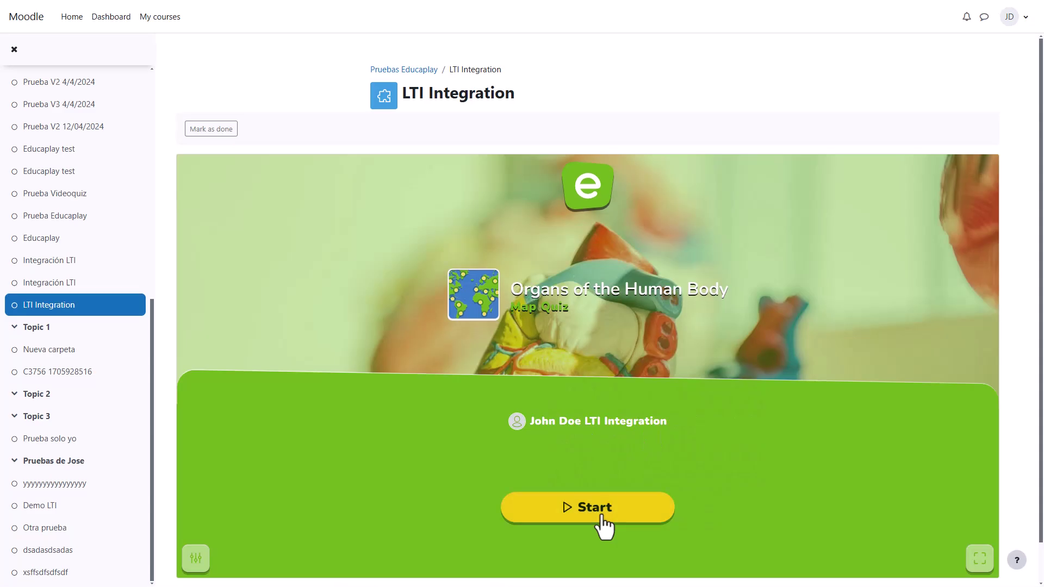
pyautogui.click(596, 514)
pyautogui.click(625, 400)
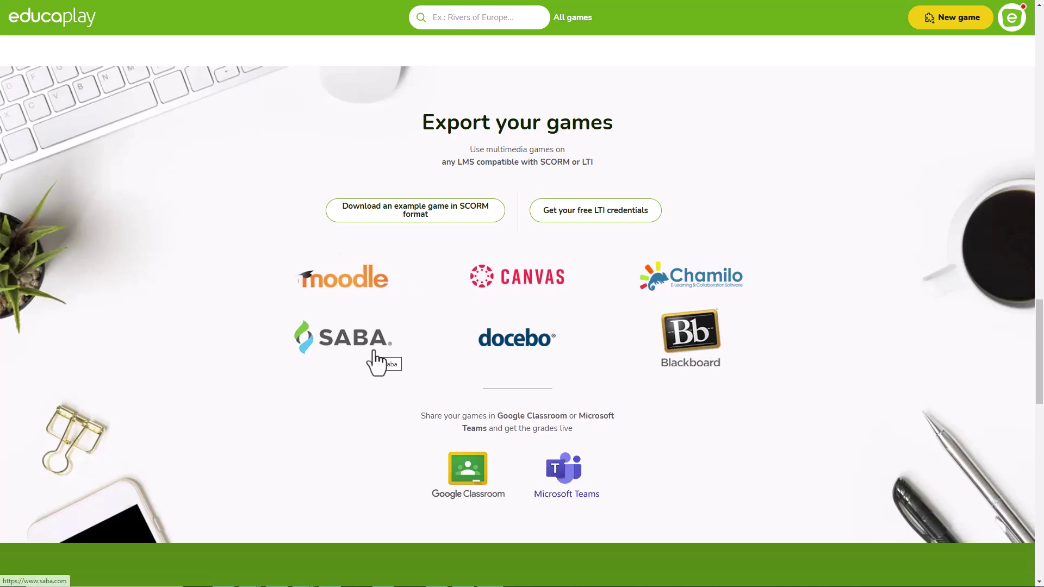
# - Switch back to Educaplay and search its tutorials for classroom
pyautogui.click(520, 266)
pyautogui.write('classroom')
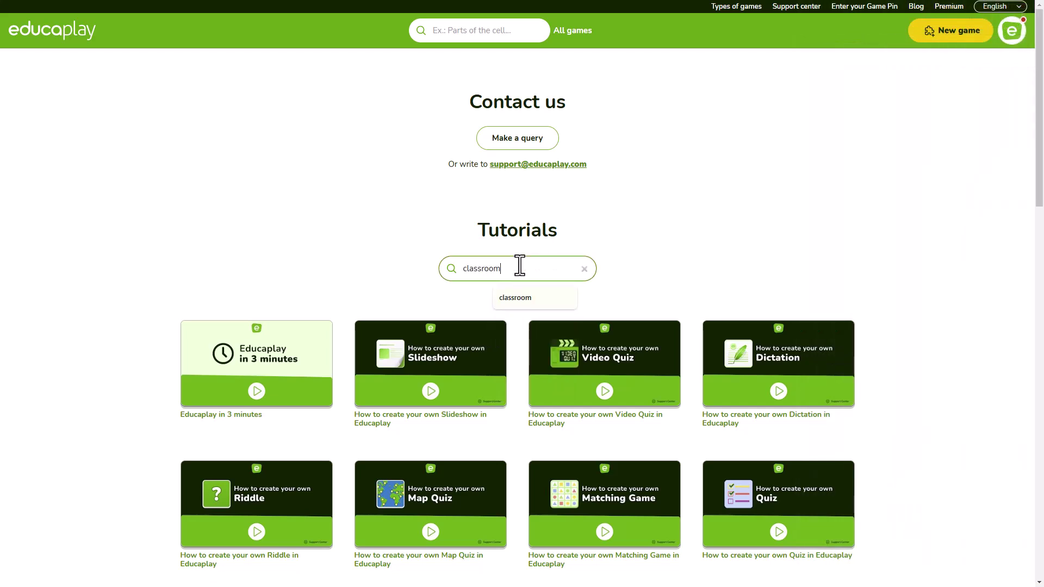
pyautogui.press('Return')
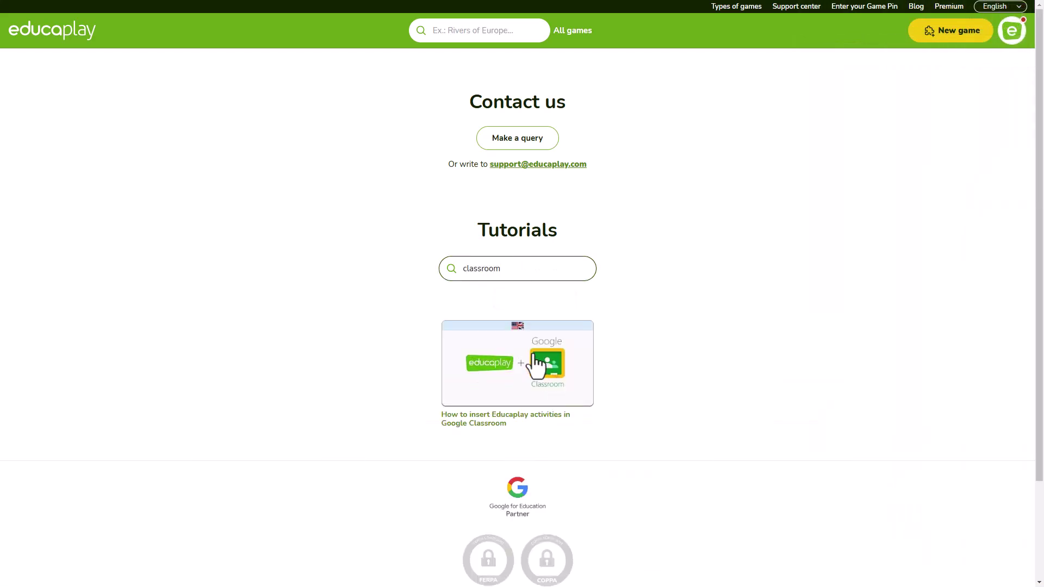